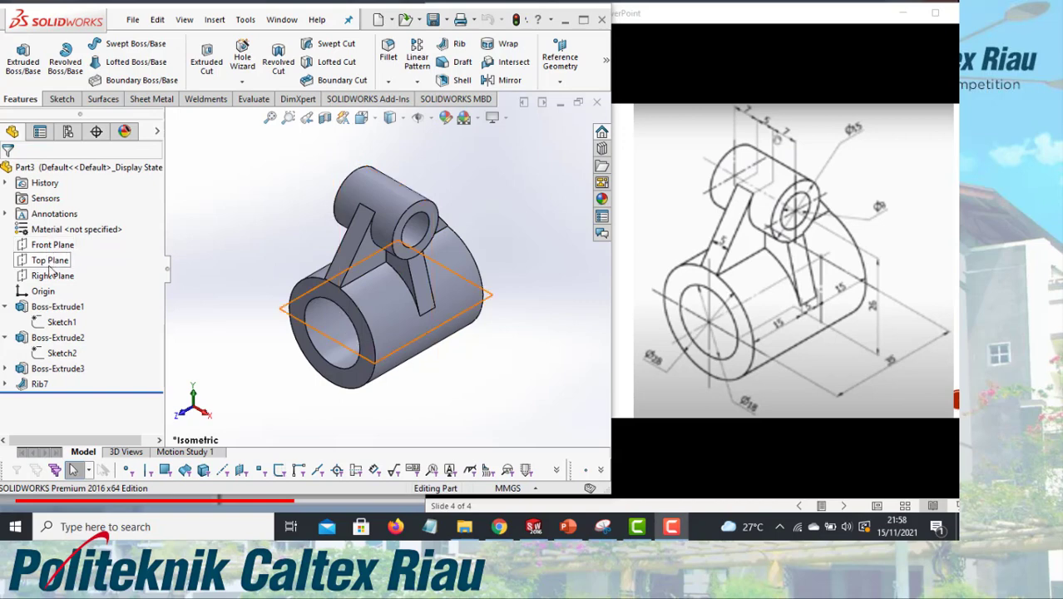
Step: Minimize the finished bracket model and create a new part document
{"action": "left_click", "coordinate": [560, 103]}
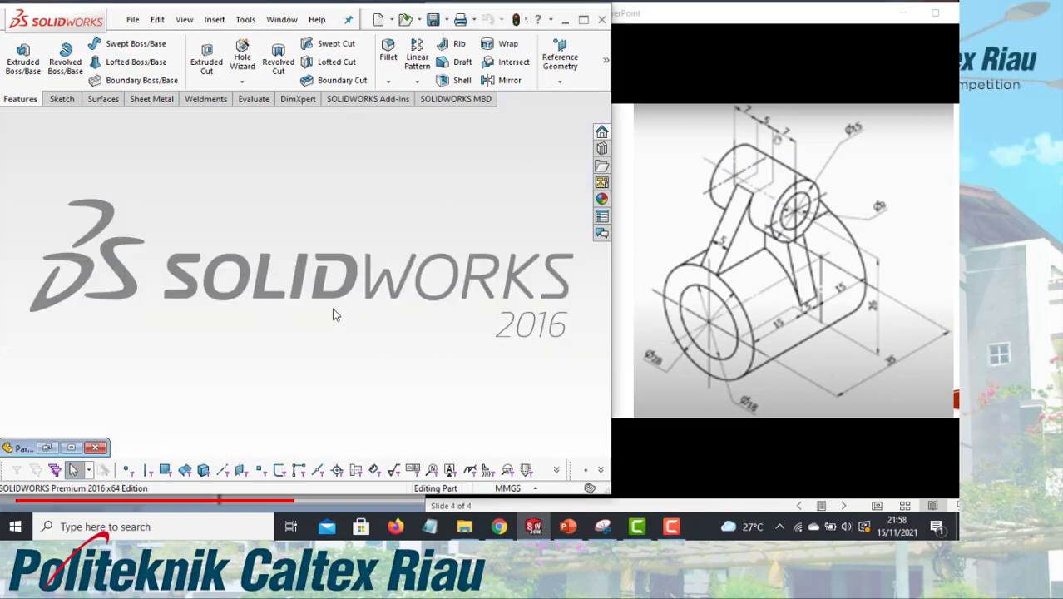
{"action": "left_click", "coordinate": [131, 21]}
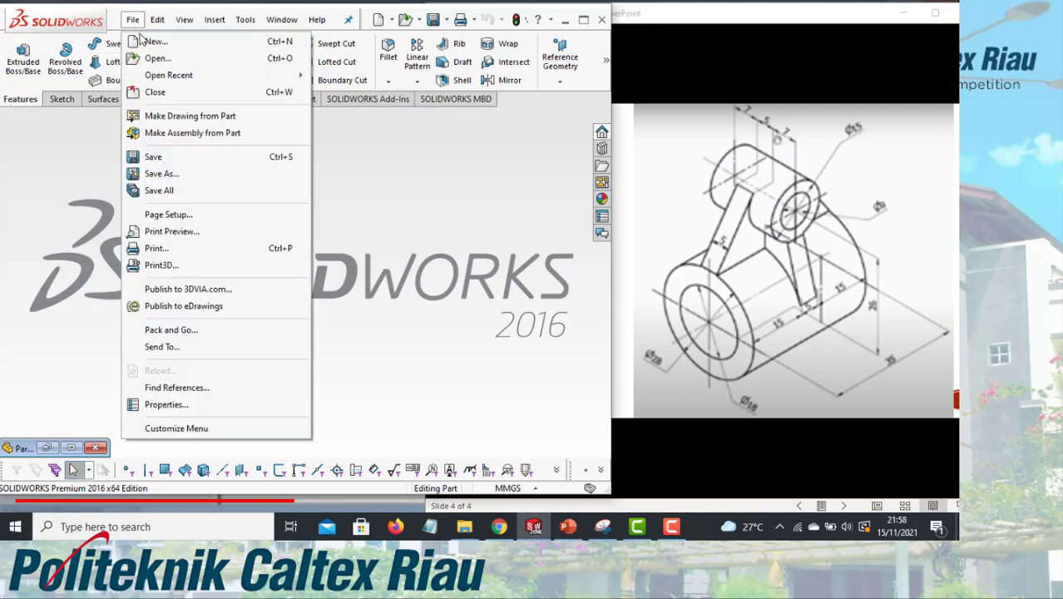
{"action": "left_click", "coordinate": [149, 41]}
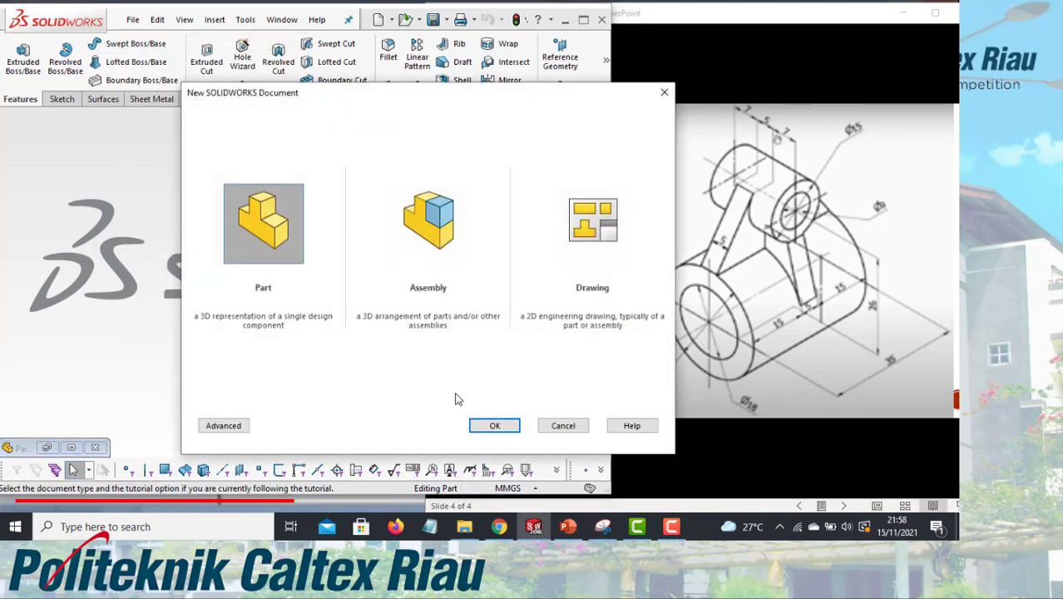
{"action": "left_click", "coordinate": [494, 425]}
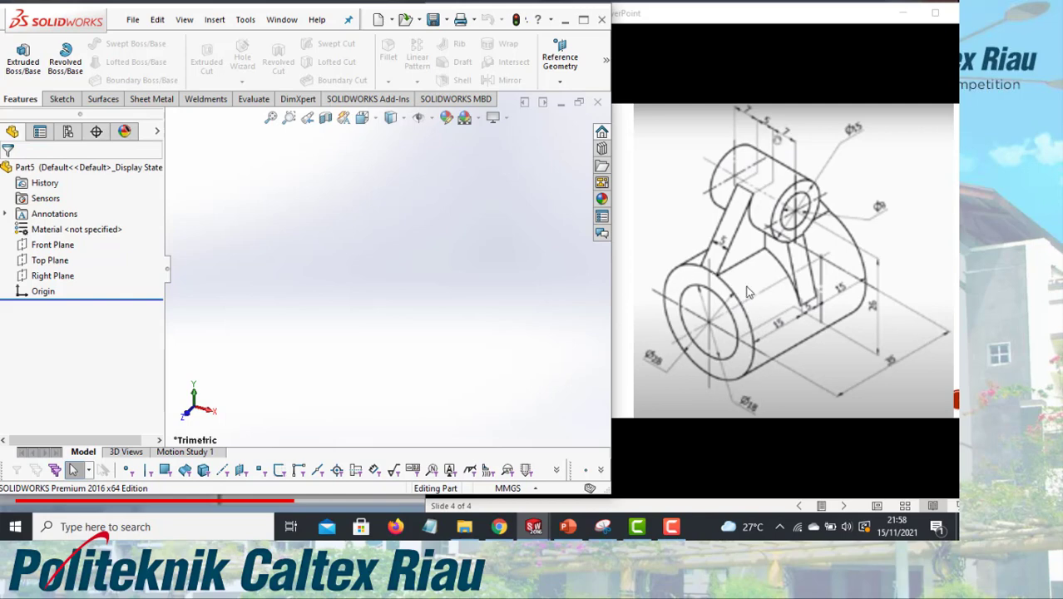
Step: Sketch two concentric circles centred on the origin on the Front Plane, the outer about 112 mm across and the inner about half that
{"action": "left_click", "coordinate": [48, 245]}
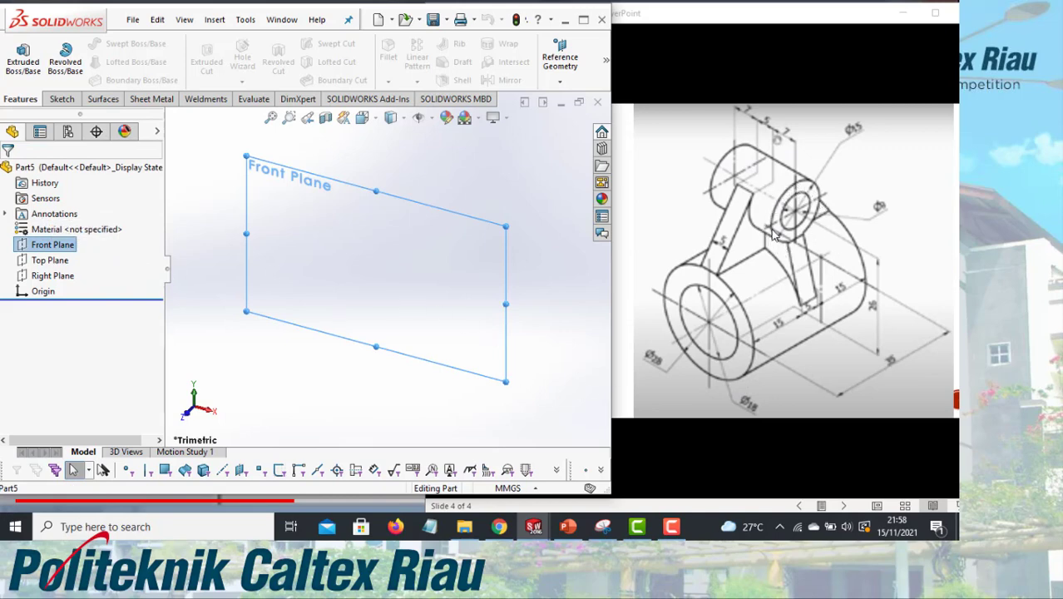
{"action": "left_click", "coordinate": [50, 277]}
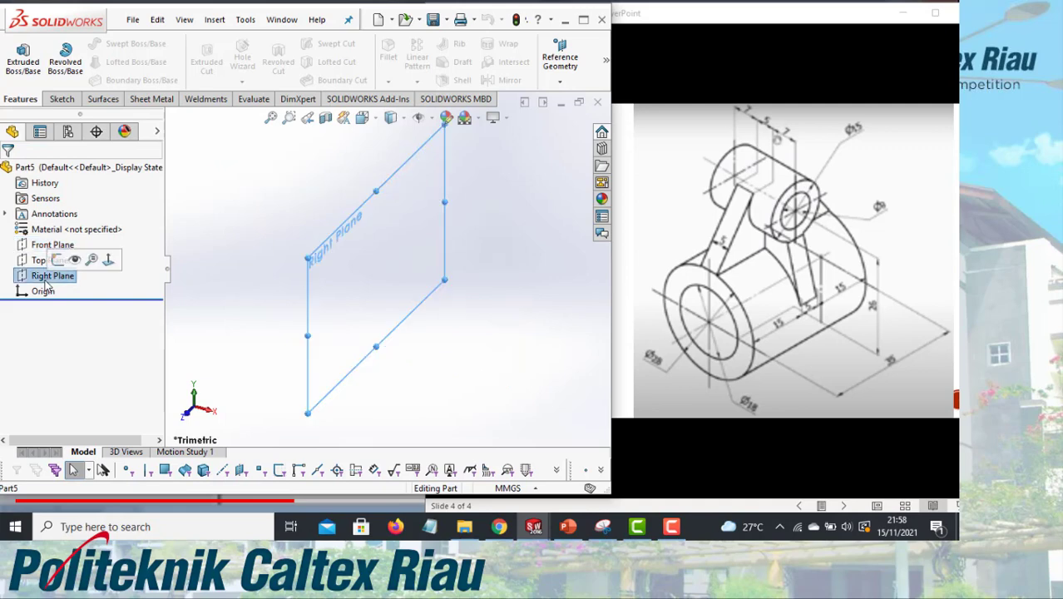
{"action": "left_click", "coordinate": [35, 246]}
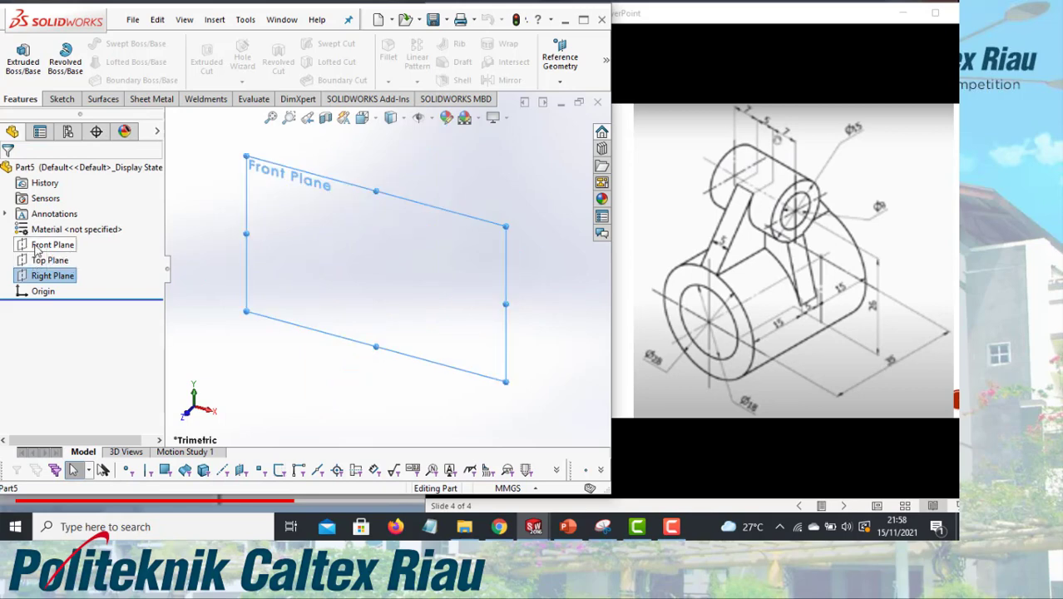
{"action": "left_click", "coordinate": [46, 226]}
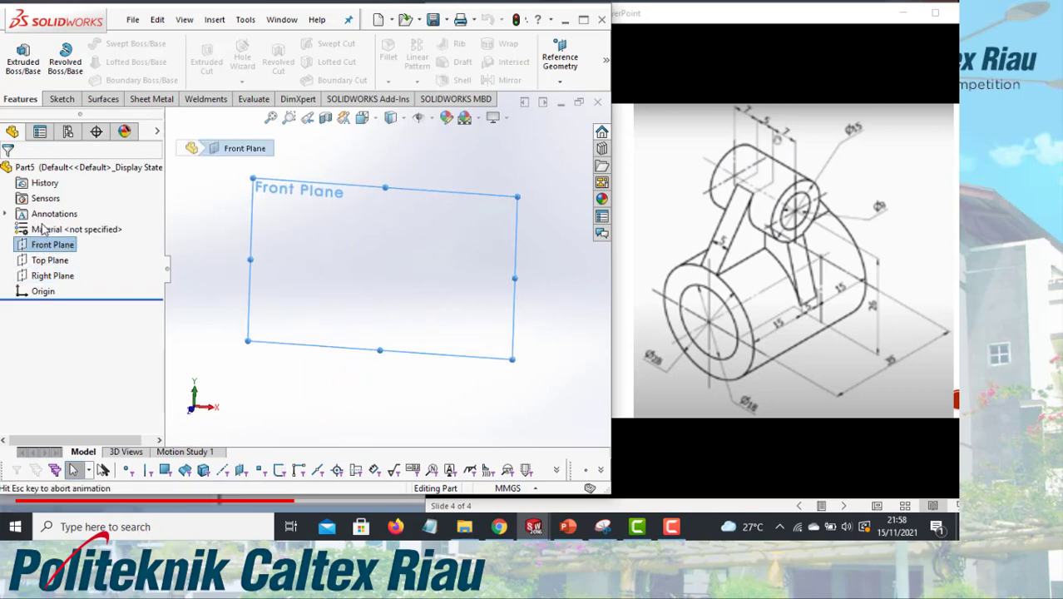
{"action": "left_click", "coordinate": [118, 43]}
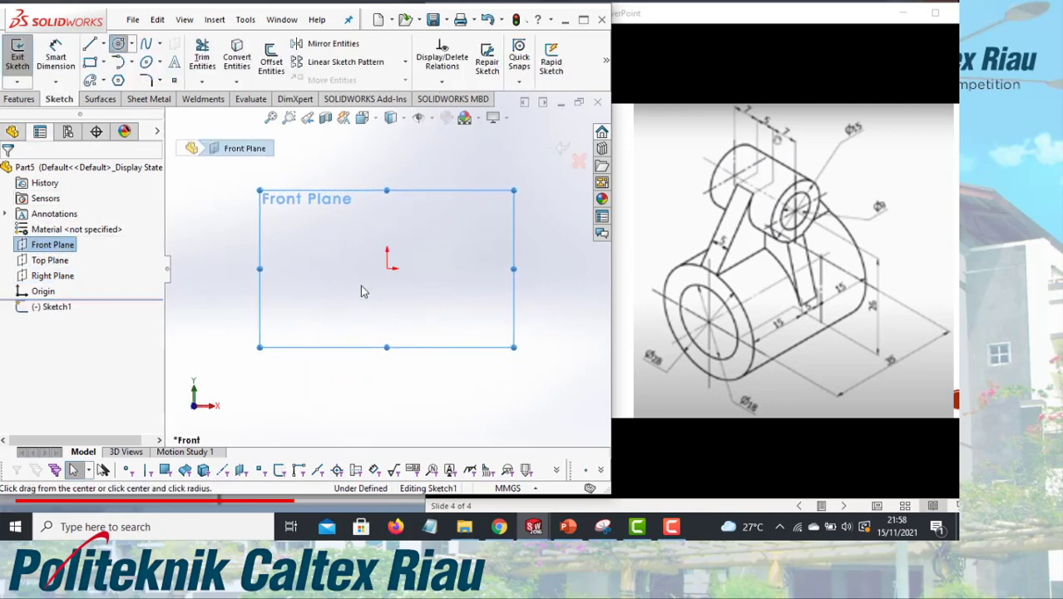
{"action": "left_click", "coordinate": [387, 268]}
{"action": "left_click", "coordinate": [331, 324]}
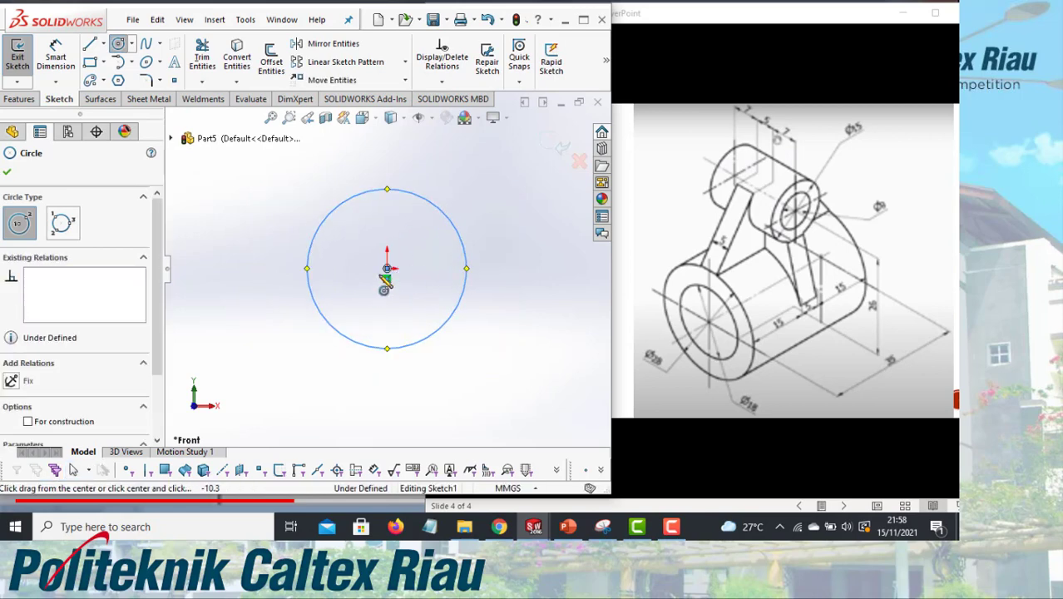
{"action": "left_click", "coordinate": [387, 268]}
{"action": "left_click", "coordinate": [413, 297]}
Step: Dimension the outer circle's diameter to 28 mm and the inner circle's diameter to 18 mm
{"action": "key", "text": "d"}
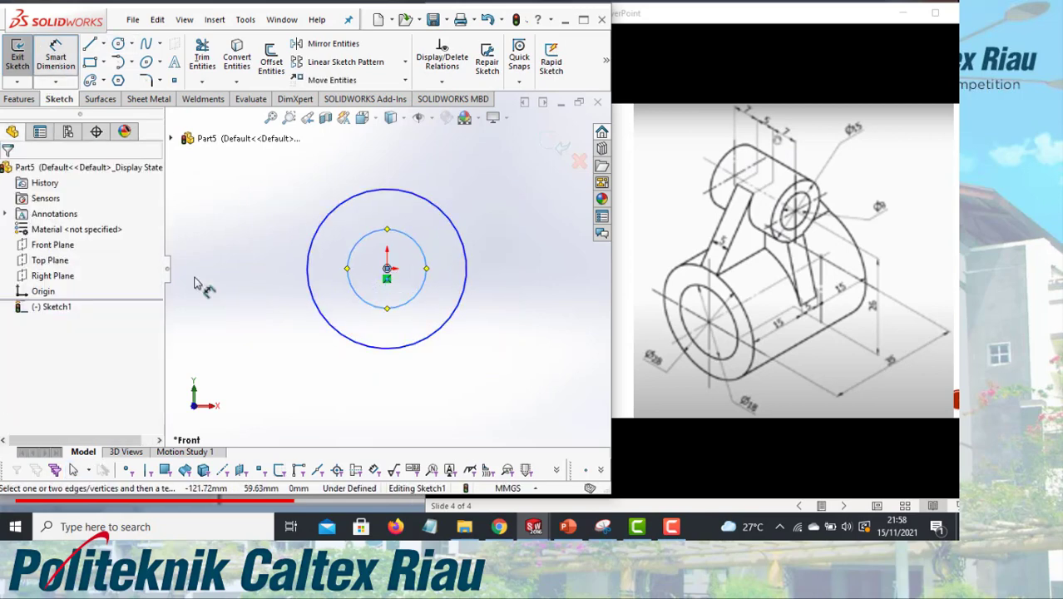
{"action": "left_click", "coordinate": [315, 316]}
{"action": "left_click", "coordinate": [266, 327]}
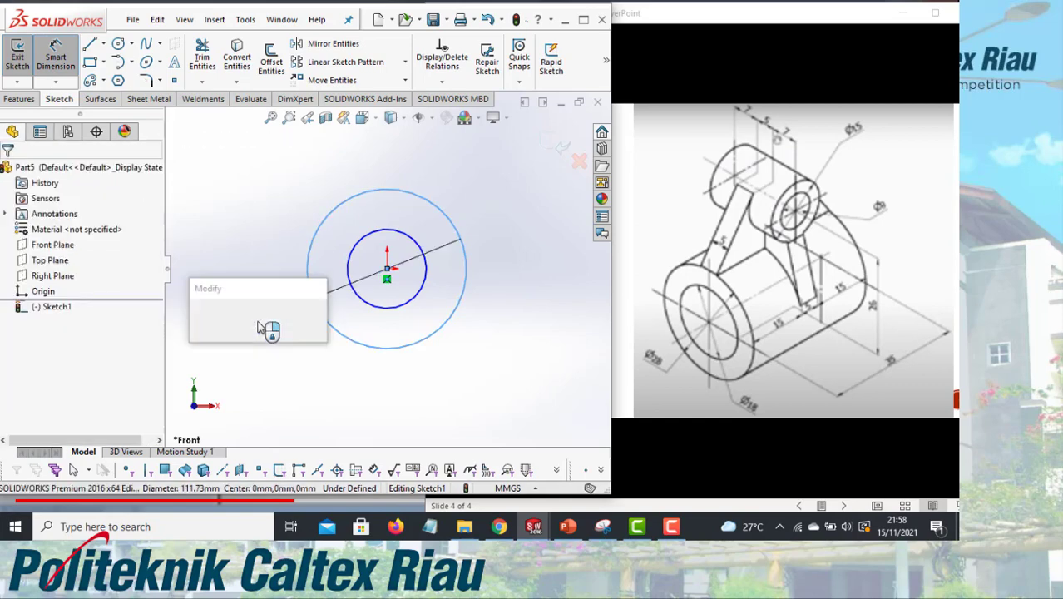
{"action": "type", "text": "28"}
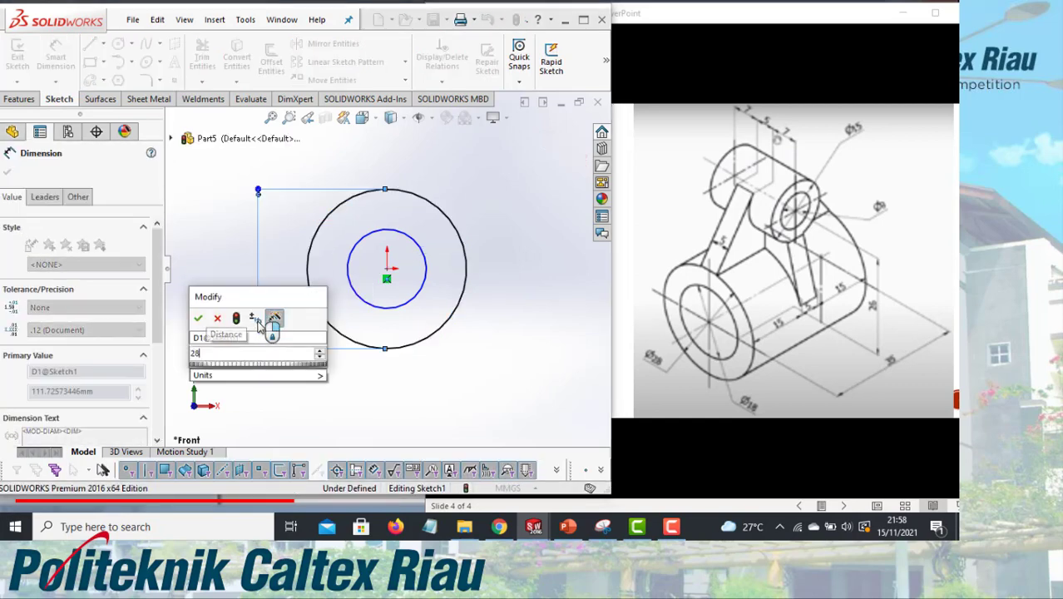
{"action": "key", "text": "Return"}
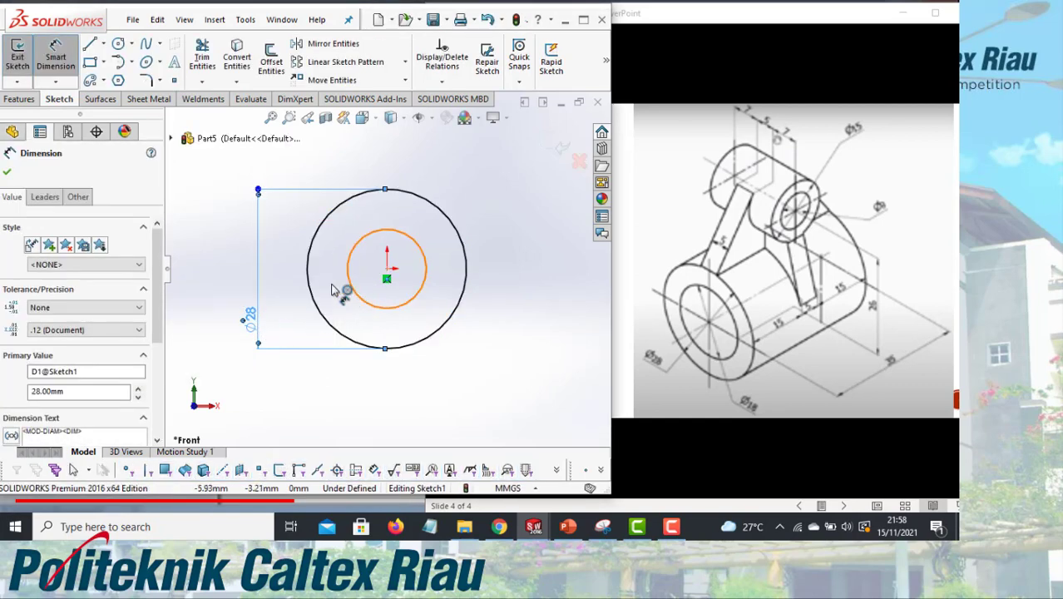
{"action": "left_click", "coordinate": [359, 296]}
{"action": "left_click", "coordinate": [291, 279]}
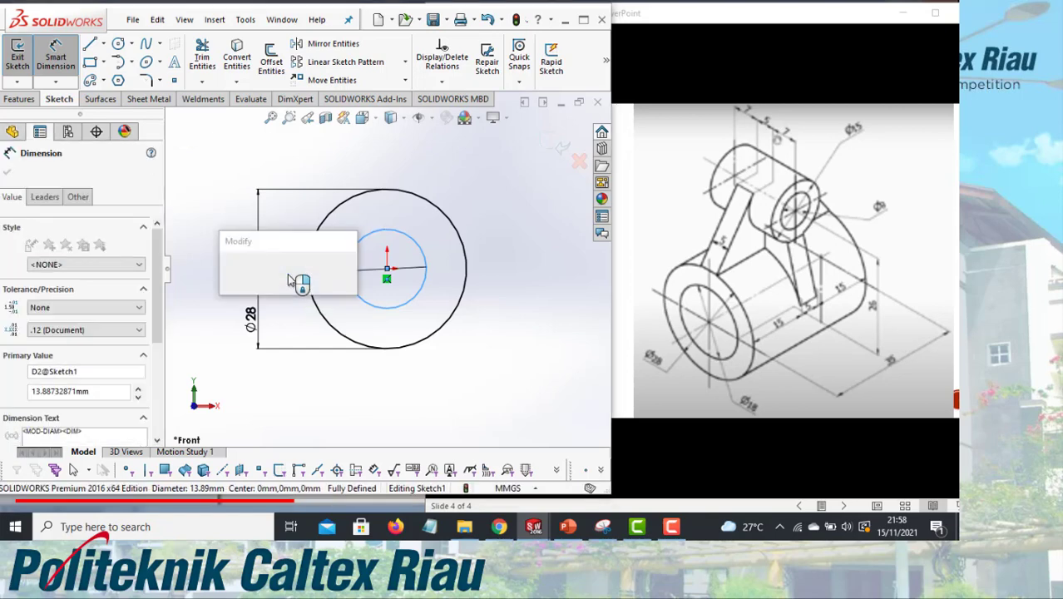
{"action": "type", "text": "18"}
{"action": "key", "text": "Return"}
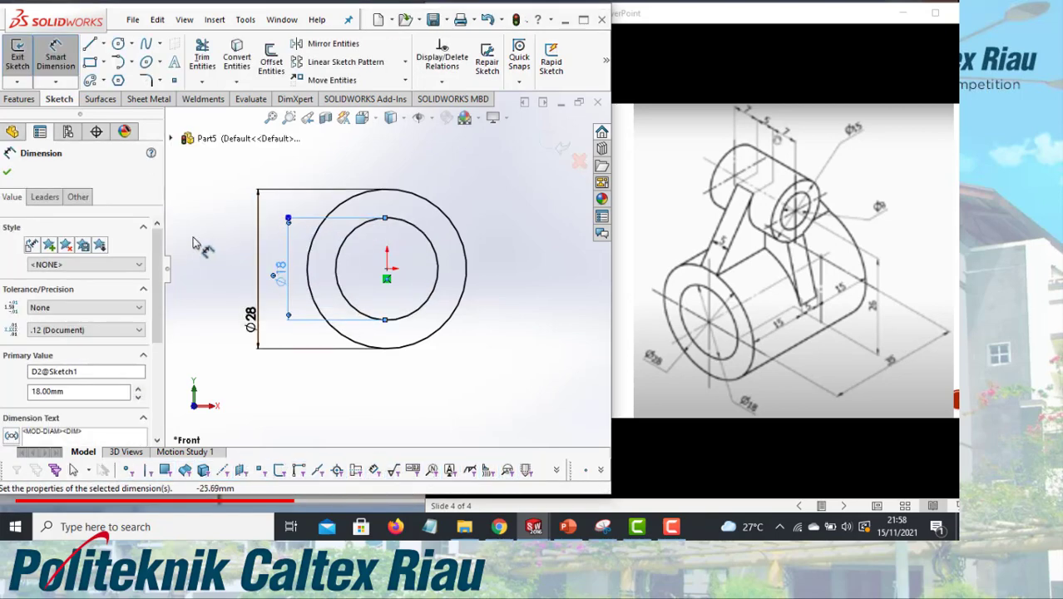
{"action": "left_click", "coordinate": [7, 173]}
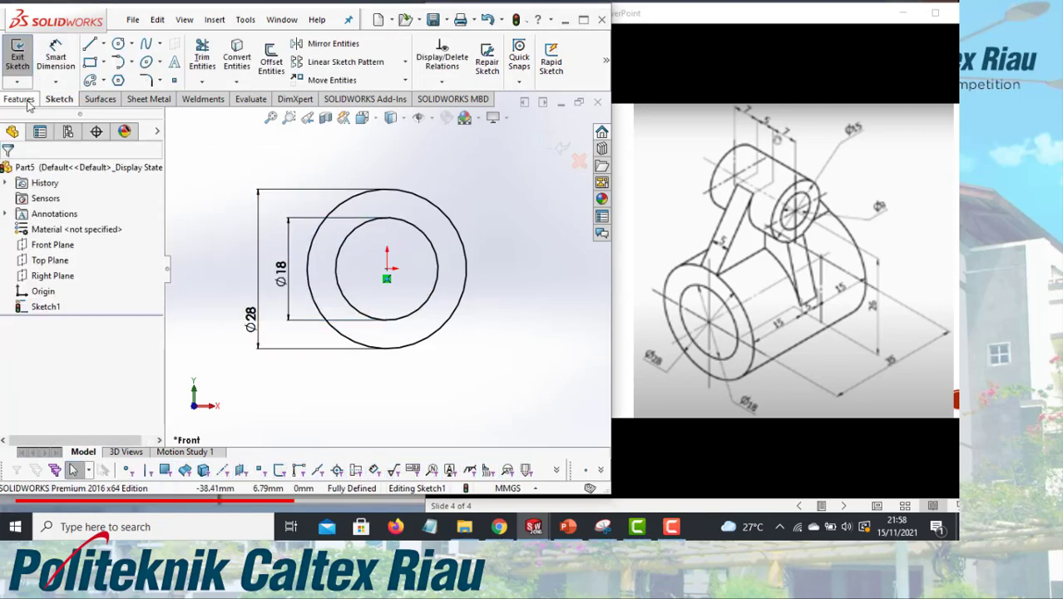
Step: Extrude the ring profile 35 mm with the Mid Plane end condition to form the lower hollow cylinder
{"action": "left_click", "coordinate": [23, 99]}
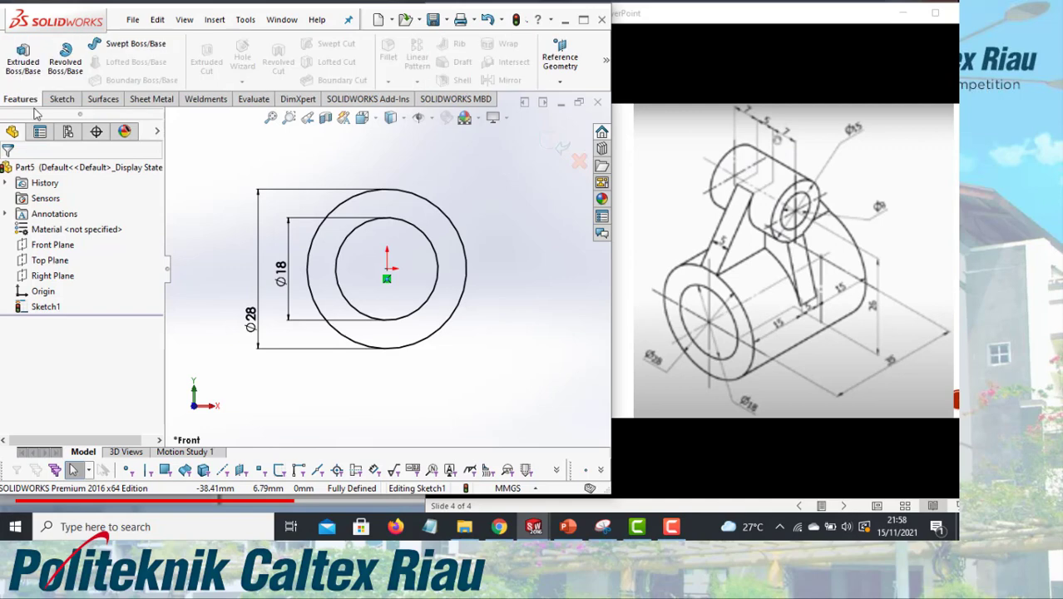
{"action": "left_click", "coordinate": [24, 56]}
{"action": "key", "text": "ctrl+7"}
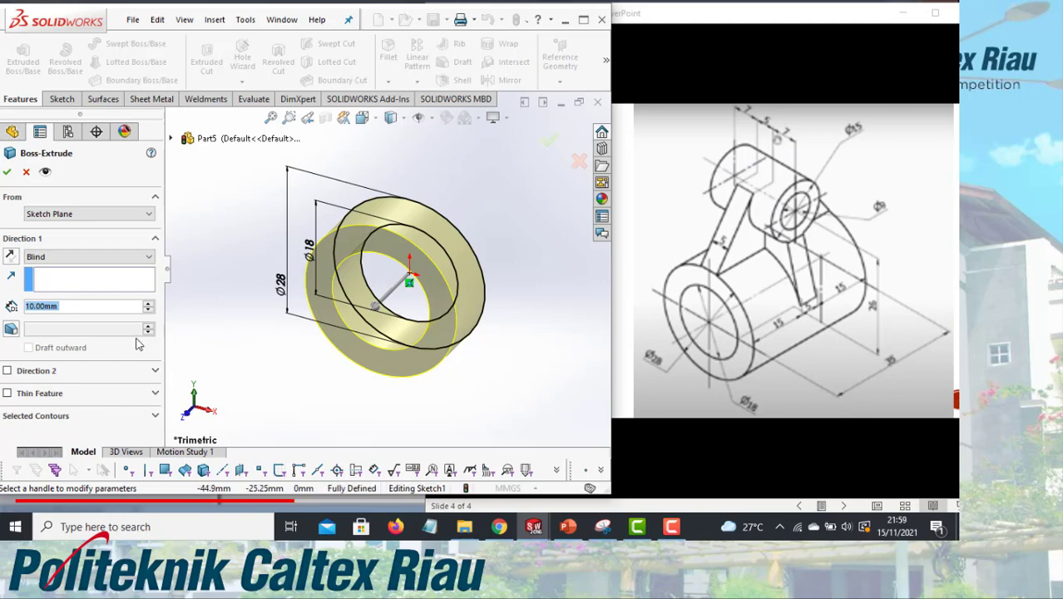
{"action": "type", "text": "35"}
{"action": "key", "text": "Return"}
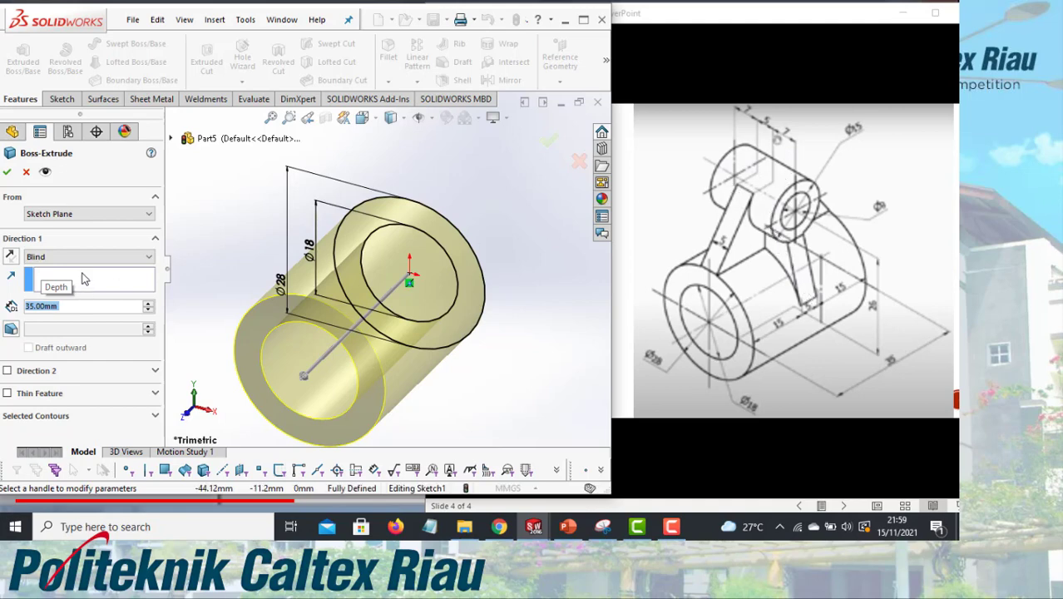
{"action": "left_click", "coordinate": [80, 257]}
{"action": "left_click", "coordinate": [67, 316]}
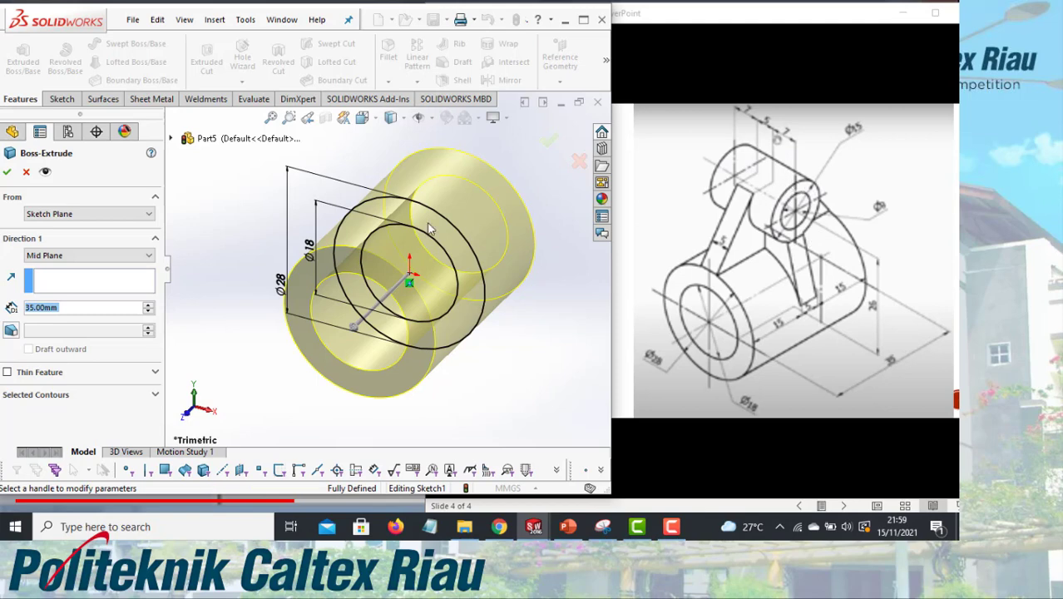
{"action": "left_click", "coordinate": [7, 173]}
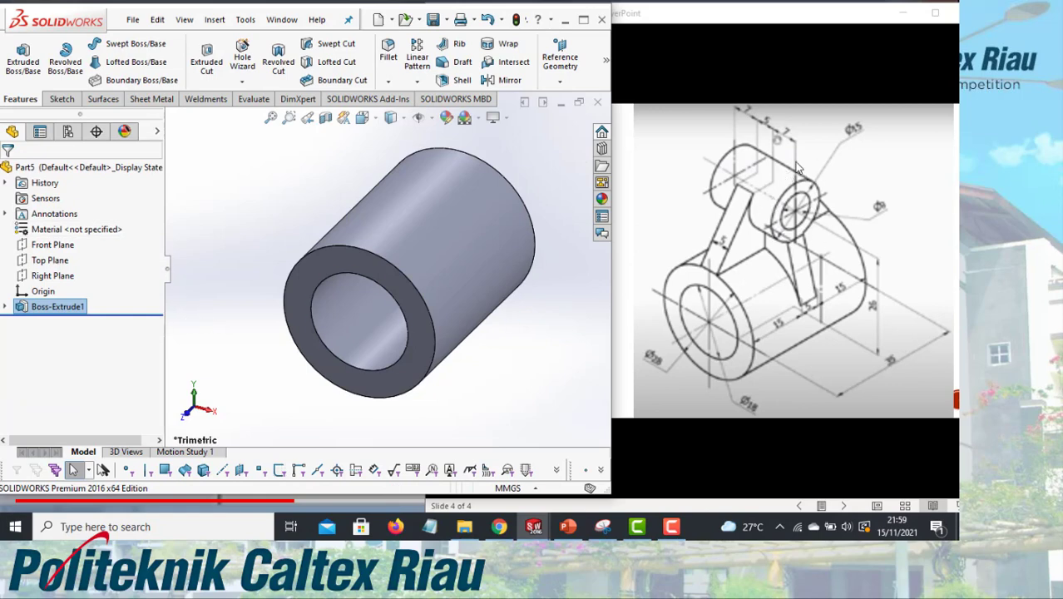
Step: Sketch a circle about 7.6 mm in diameter on the Right Plane, above the cylinder and vertically in line with the origin
{"action": "left_click", "coordinate": [60, 277]}
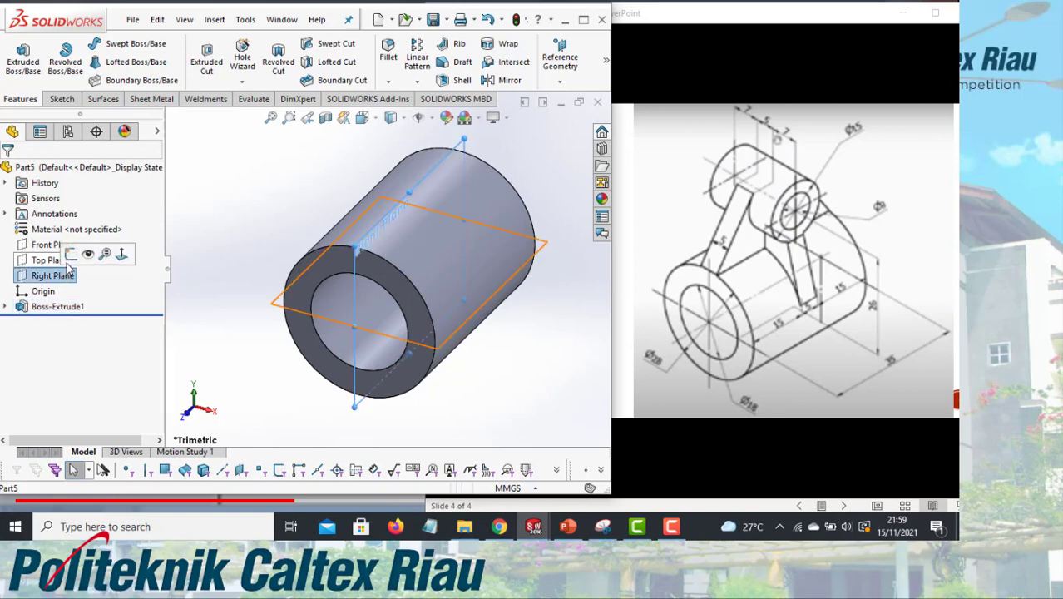
{"action": "left_click", "coordinate": [71, 254]}
{"action": "key", "text": "space"}
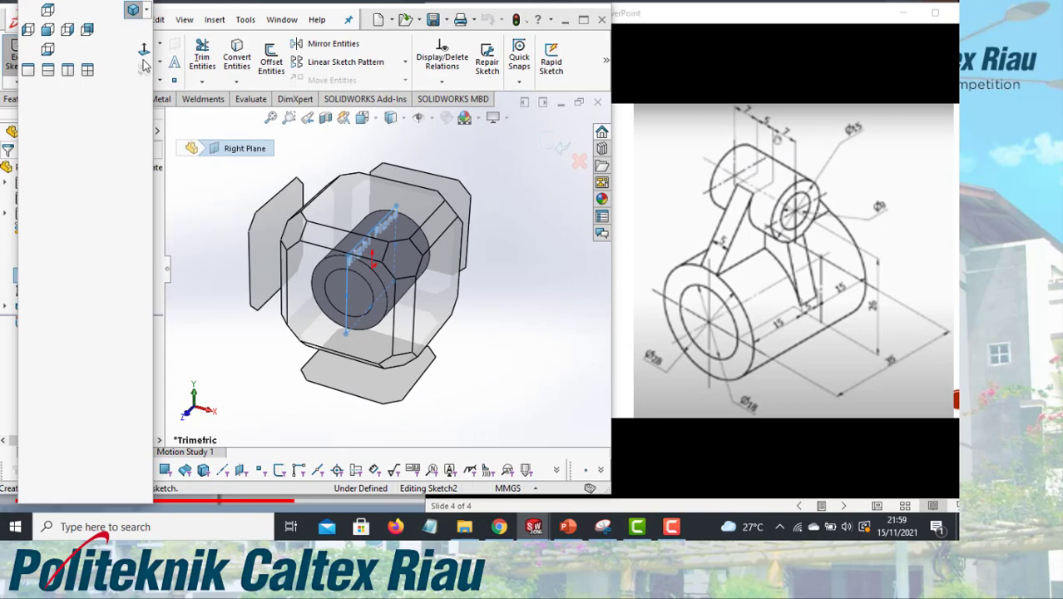
{"action": "left_click", "coordinate": [144, 55]}
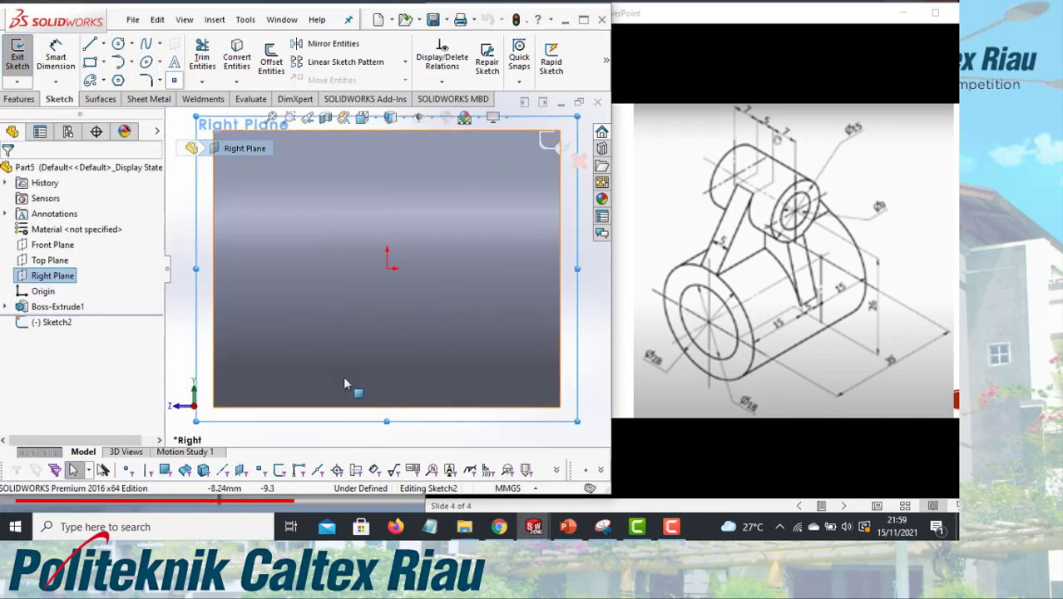
{"action": "scroll", "coordinate": [370, 262], "scroll_direction": "up", "scroll_amount": 5}
{"action": "scroll", "coordinate": [384, 199], "scroll_direction": "down", "scroll_amount": 3}
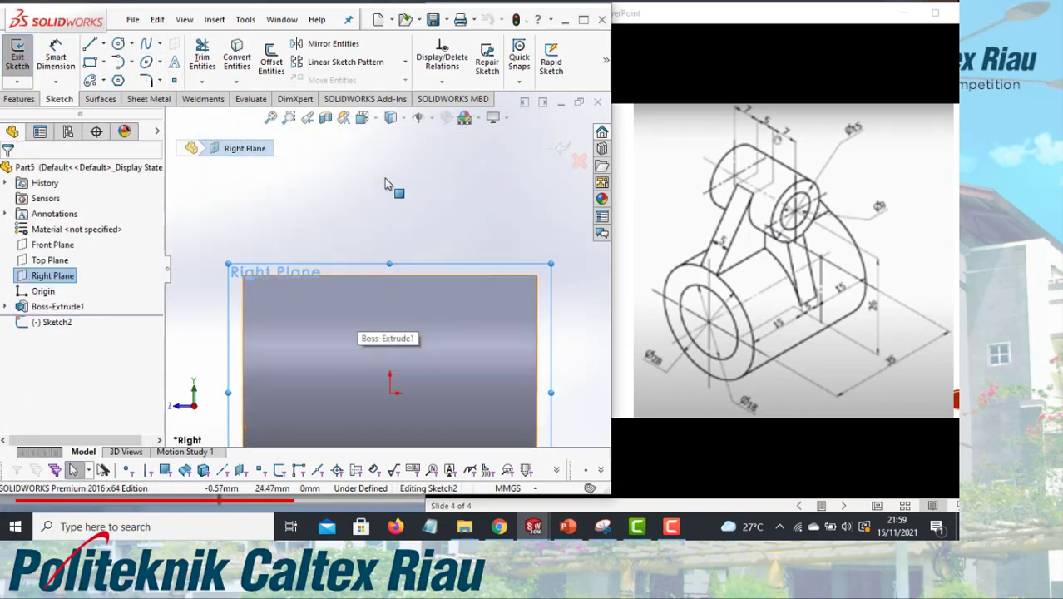
{"action": "left_click", "coordinate": [118, 46]}
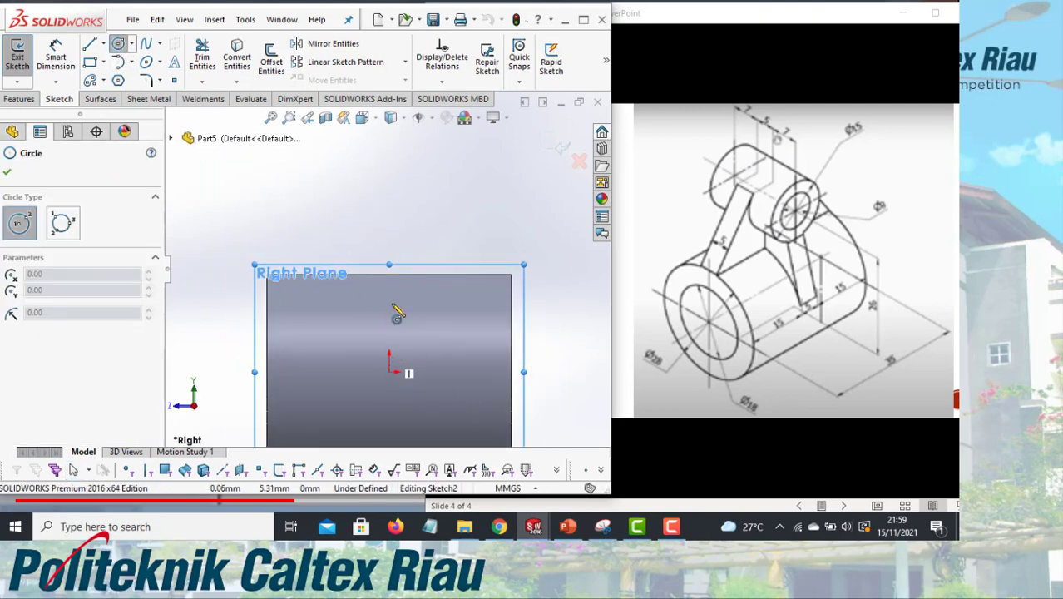
{"action": "left_click", "coordinate": [389, 171]}
{"action": "left_click", "coordinate": [415, 181]}
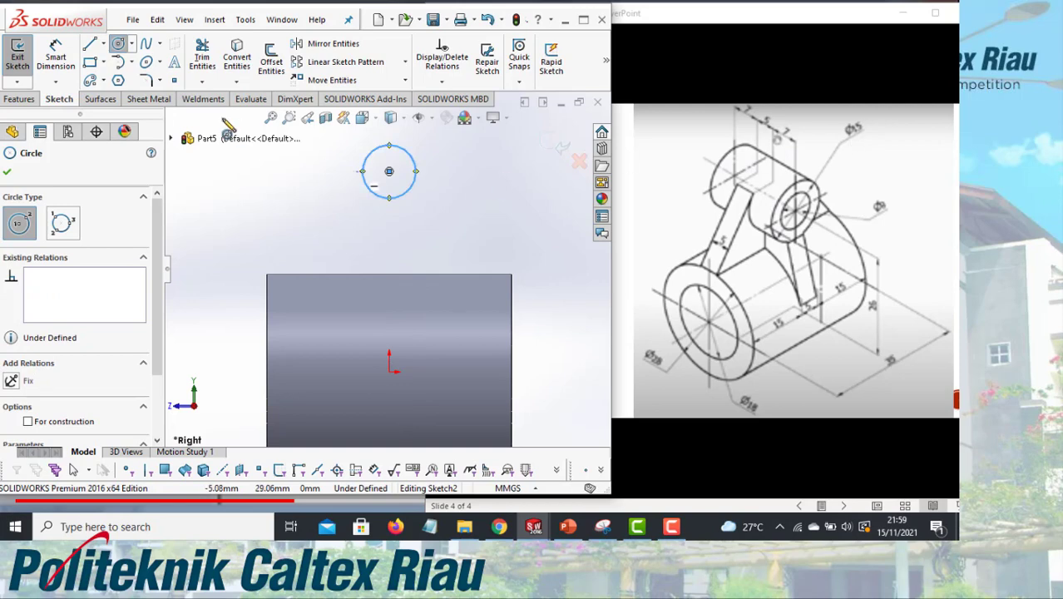
Step: Set the diameter of the circle above the cylinder to 15 mm
{"action": "left_click", "coordinate": [55, 58]}
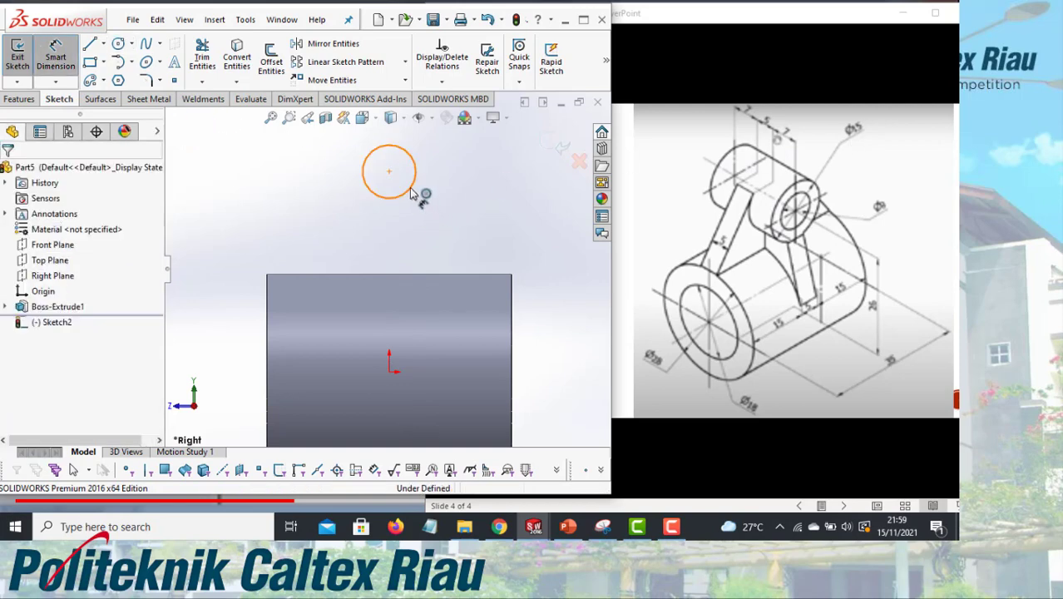
{"action": "left_click", "coordinate": [413, 189]}
{"action": "left_click", "coordinate": [453, 193]}
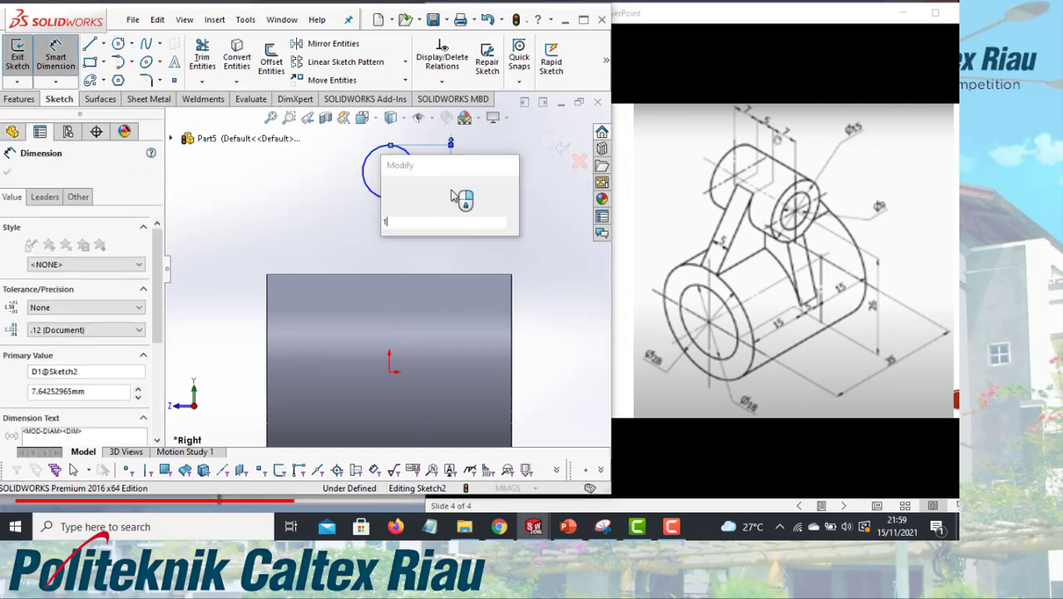
{"action": "type", "text": "15"}
{"action": "key", "text": "Return"}
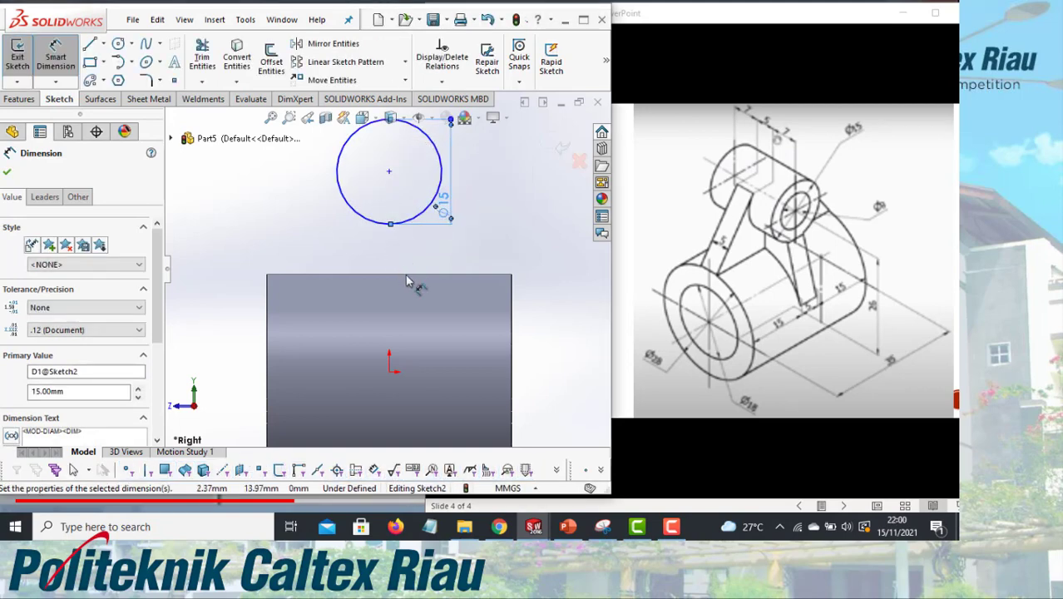
Step: Extrude the 15 mm circle 19 mm with the Mid Plane end condition to form the upper cylinder
{"action": "scroll", "coordinate": [407, 279], "scroll_direction": "up", "scroll_amount": 2}
{"action": "left_click", "coordinate": [21, 98]}
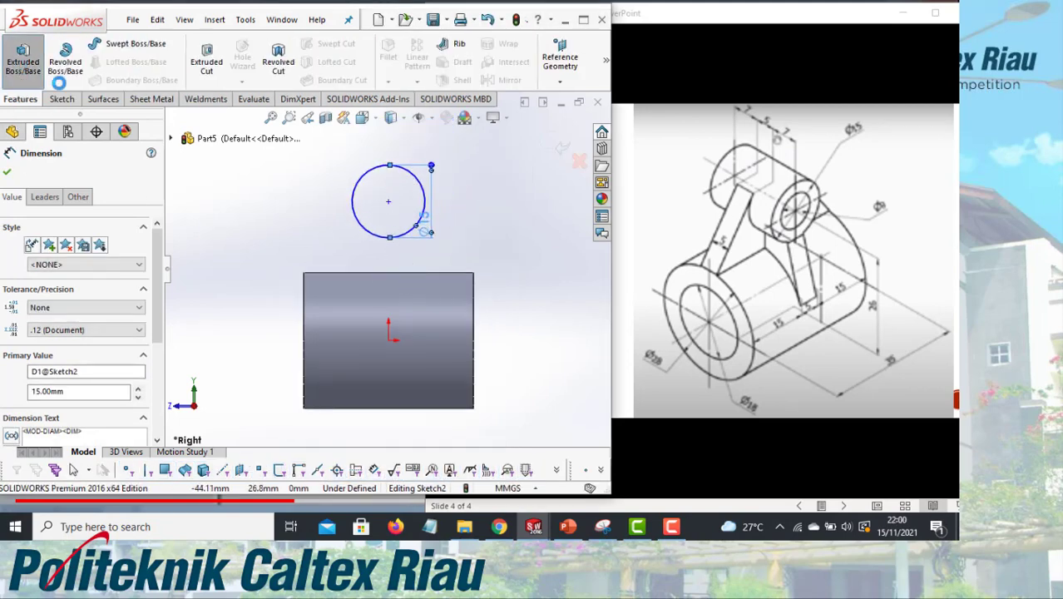
{"action": "left_click", "coordinate": [23, 58]}
{"action": "middle_click_drag", "start_coordinate": [304, 245], "coordinate": [365, 265]}
{"action": "middle_click_drag", "start_coordinate": [320, 238], "coordinate": [339, 254]}
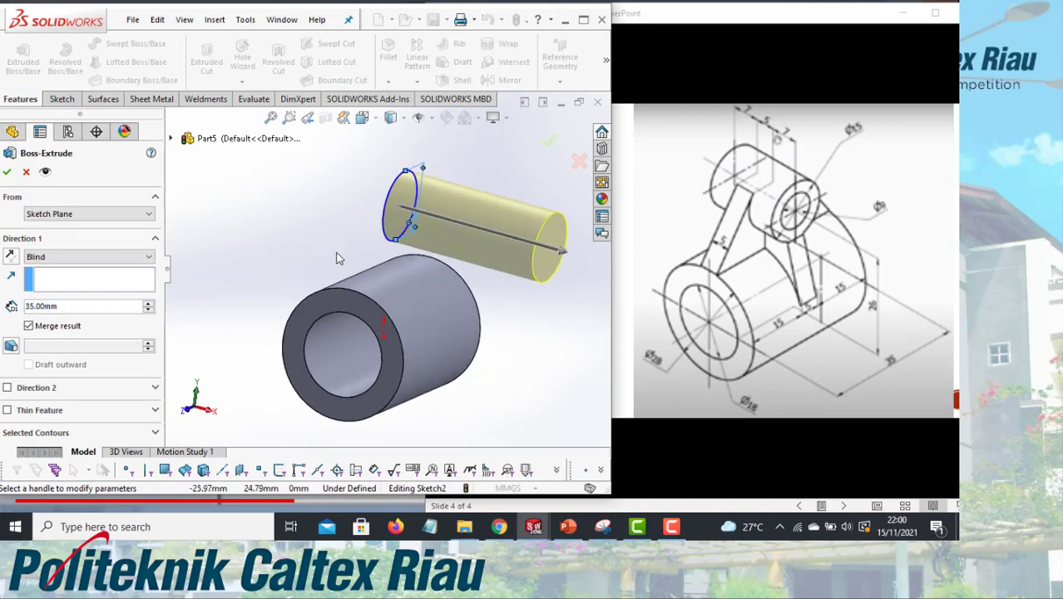
{"action": "left_click", "coordinate": [80, 257]}
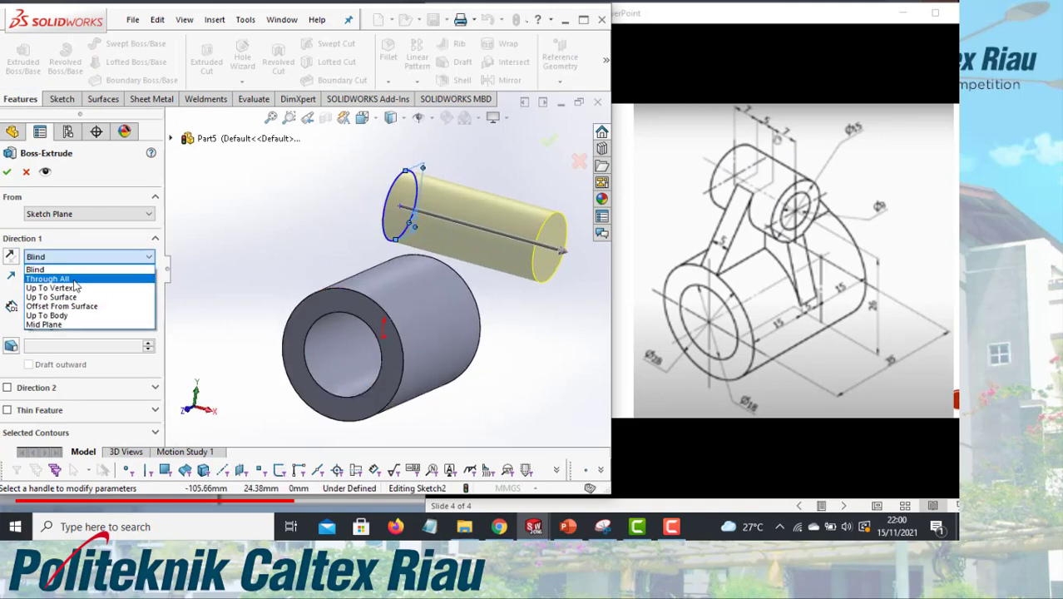
{"action": "left_click", "coordinate": [58, 326]}
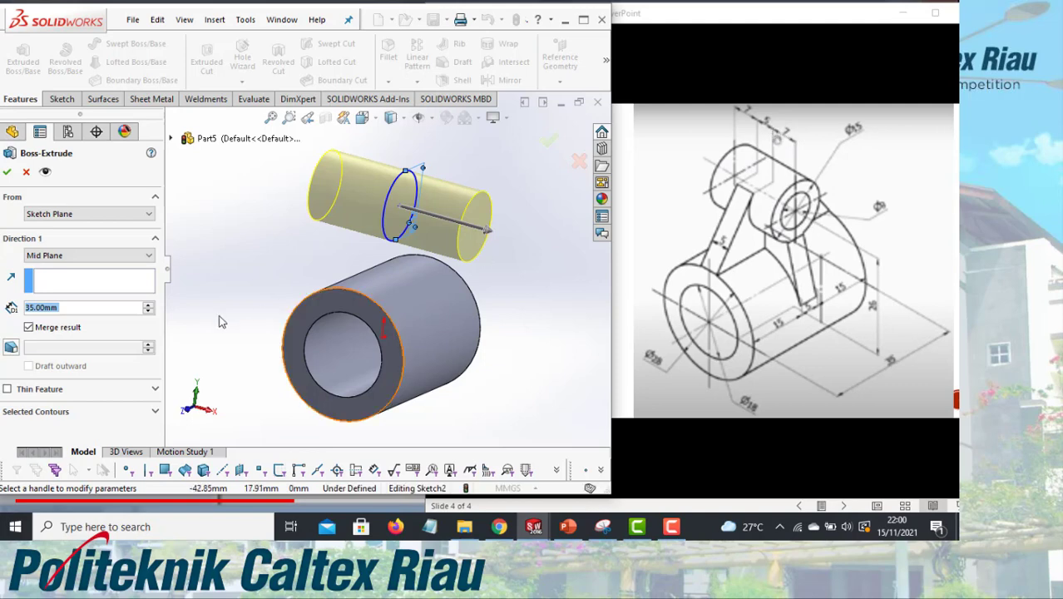
{"action": "type", "text": "19"}
{"action": "key", "text": "Return"}
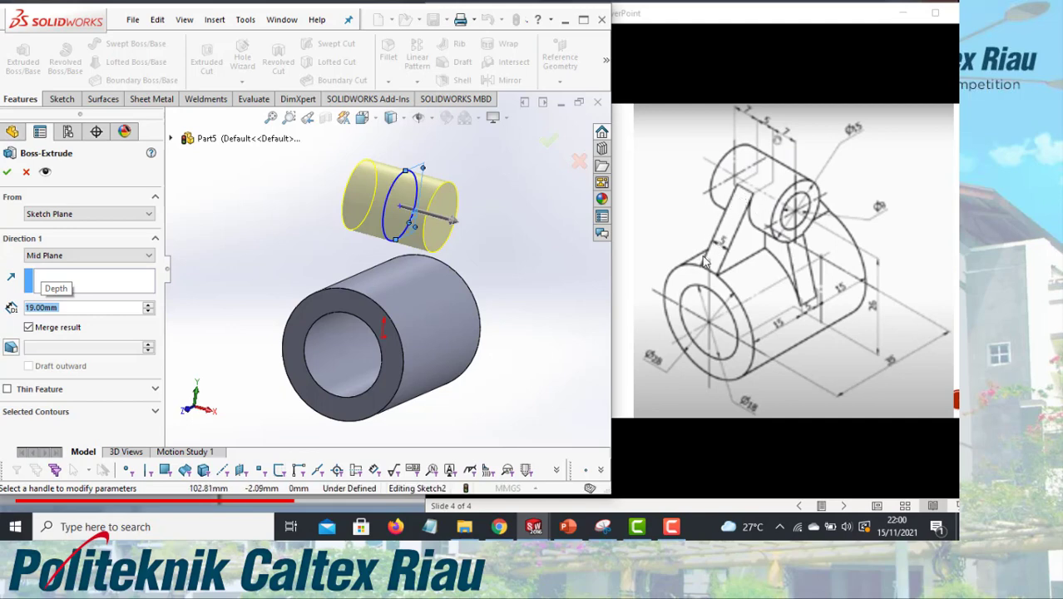
{"action": "left_click", "coordinate": [8, 173]}
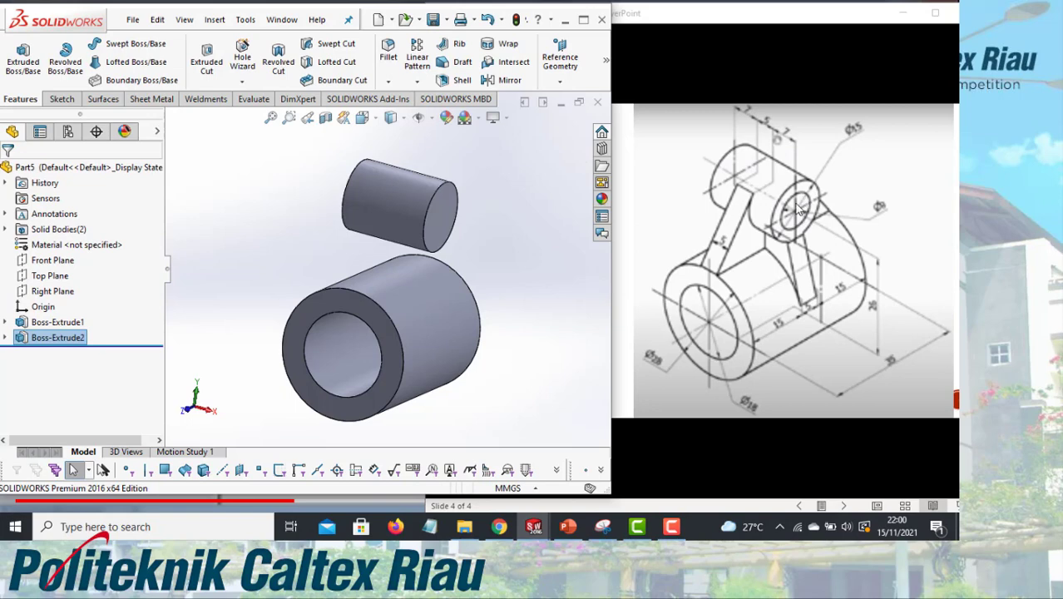
Step: Sketch a circle about 7.2 mm in diameter on the upper cylinder's end face, concentric with its outer edge
{"action": "left_click", "coordinate": [445, 223]}
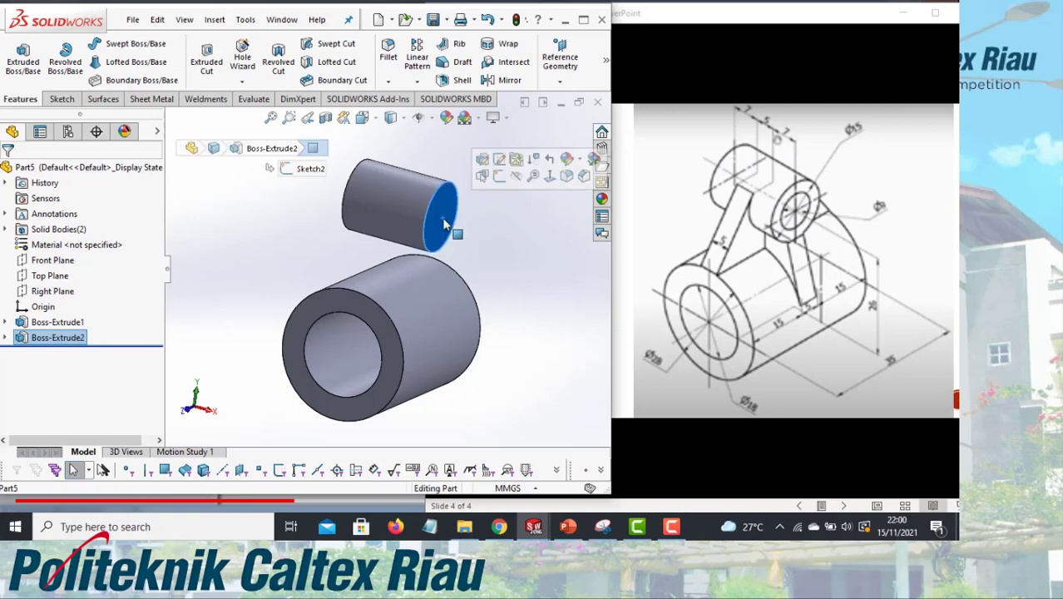
{"action": "left_click", "coordinate": [497, 177]}
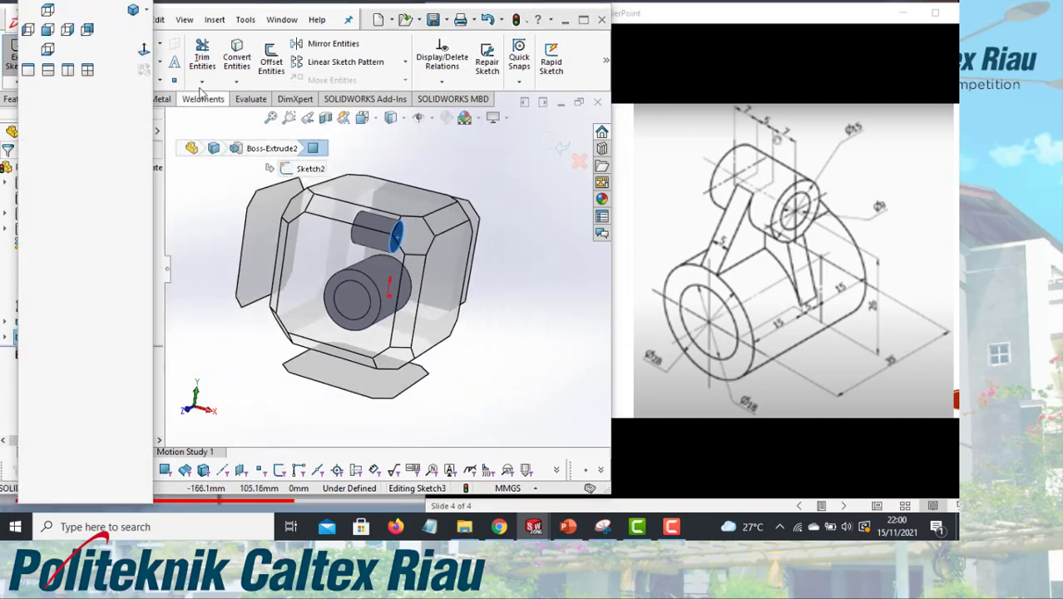
{"action": "left_click", "coordinate": [143, 50]}
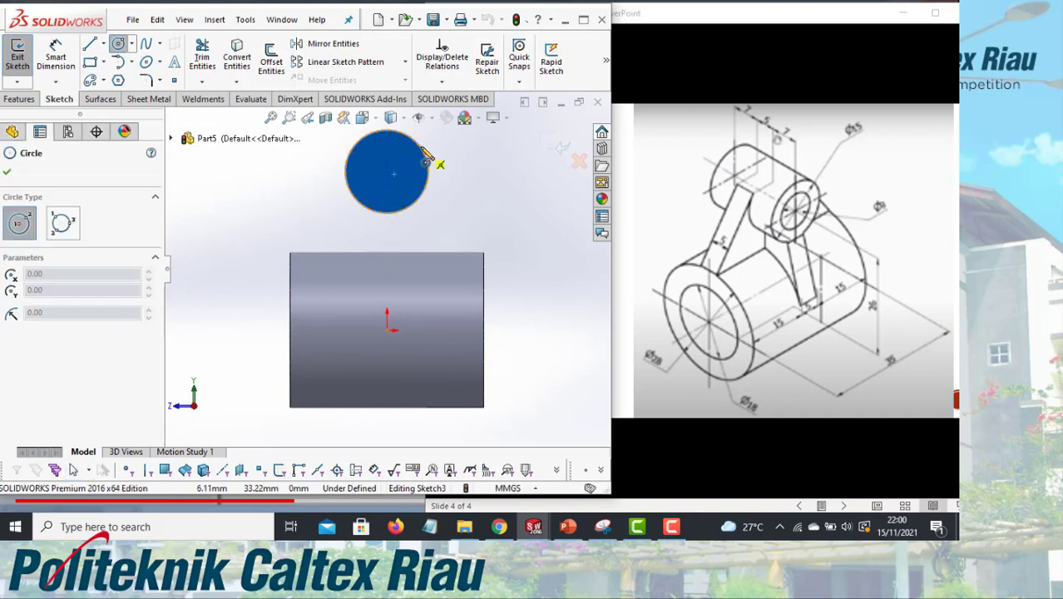
{"action": "left_click", "coordinate": [387, 172]}
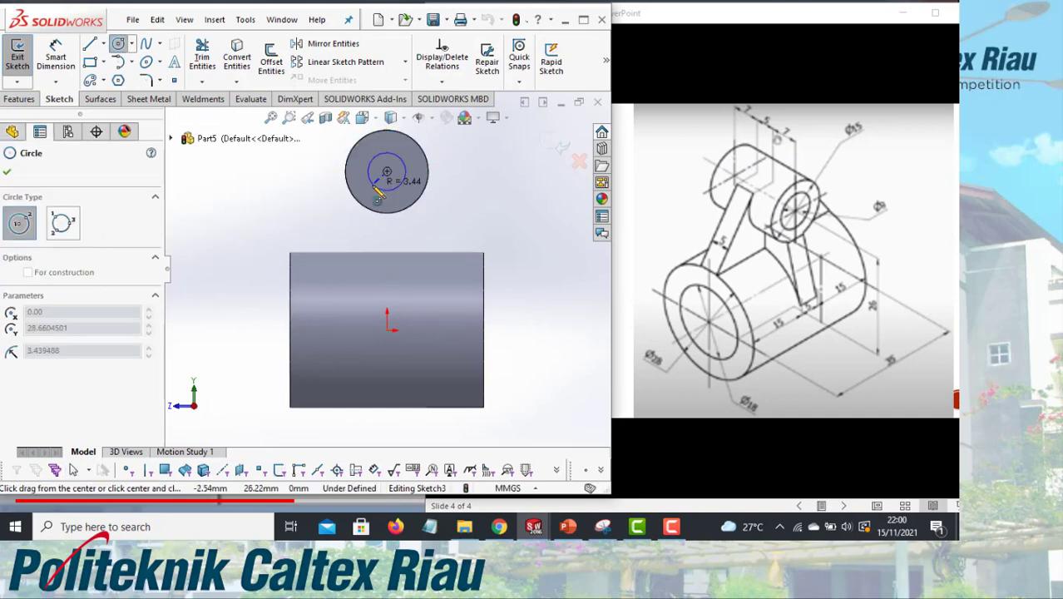
{"action": "left_click", "coordinate": [401, 185]}
Step: Dimension the diameter of the circle on the upper cylinder's end face to 9 mm
{"action": "left_click", "coordinate": [56, 58]}
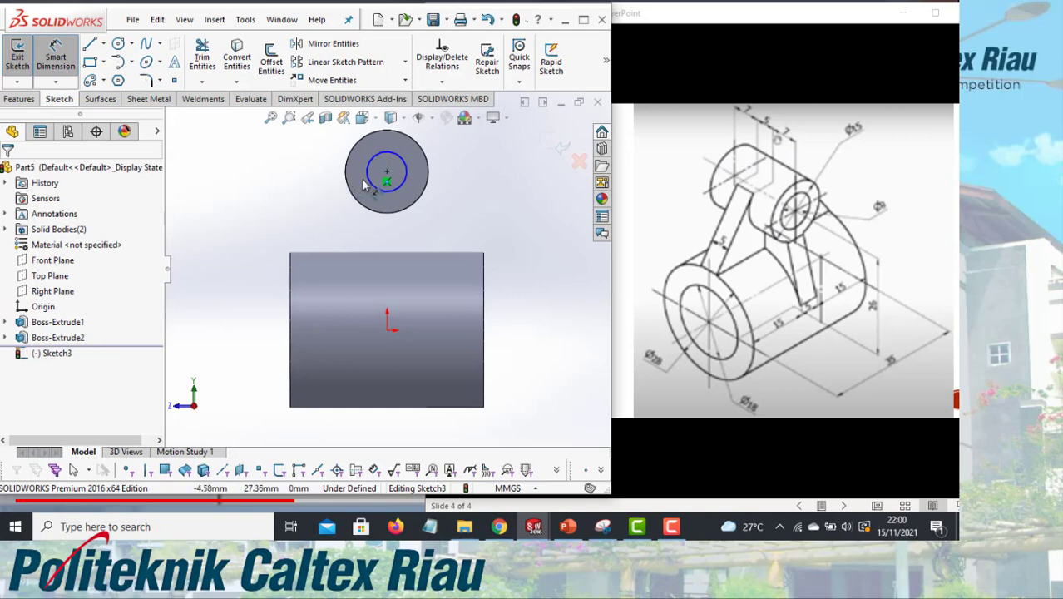
{"action": "left_click", "coordinate": [366, 184]}
{"action": "left_click", "coordinate": [323, 204]}
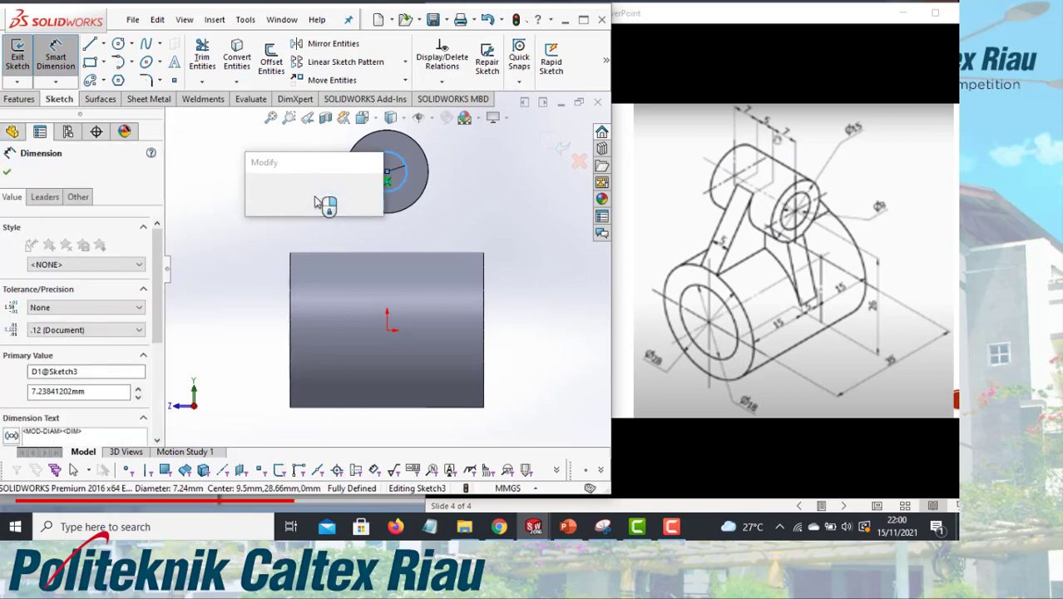
{"action": "type", "text": "9"}
{"action": "key", "text": "Return"}
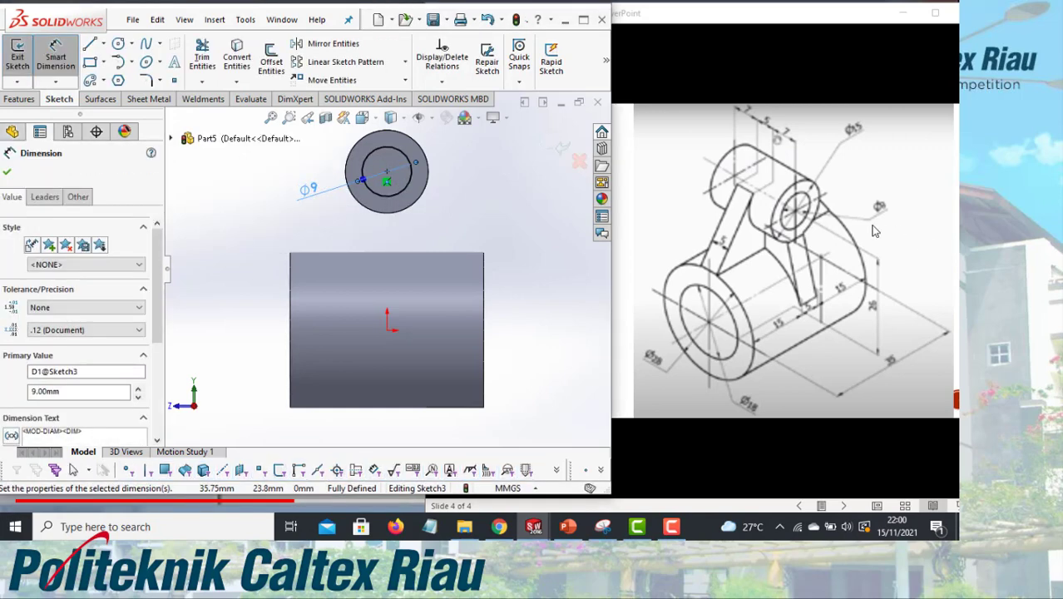
Step: Cut the 9 mm circle through the upper cylinder with the Through All end condition
{"action": "left_click", "coordinate": [20, 99]}
{"action": "left_click", "coordinate": [206, 60]}
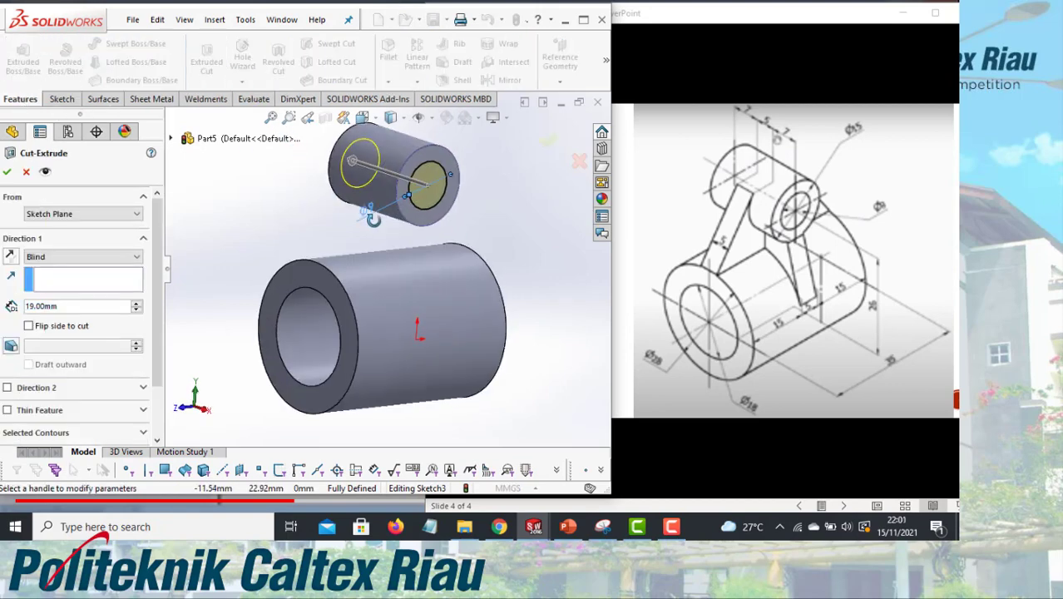
{"action": "left_click", "coordinate": [78, 257]}
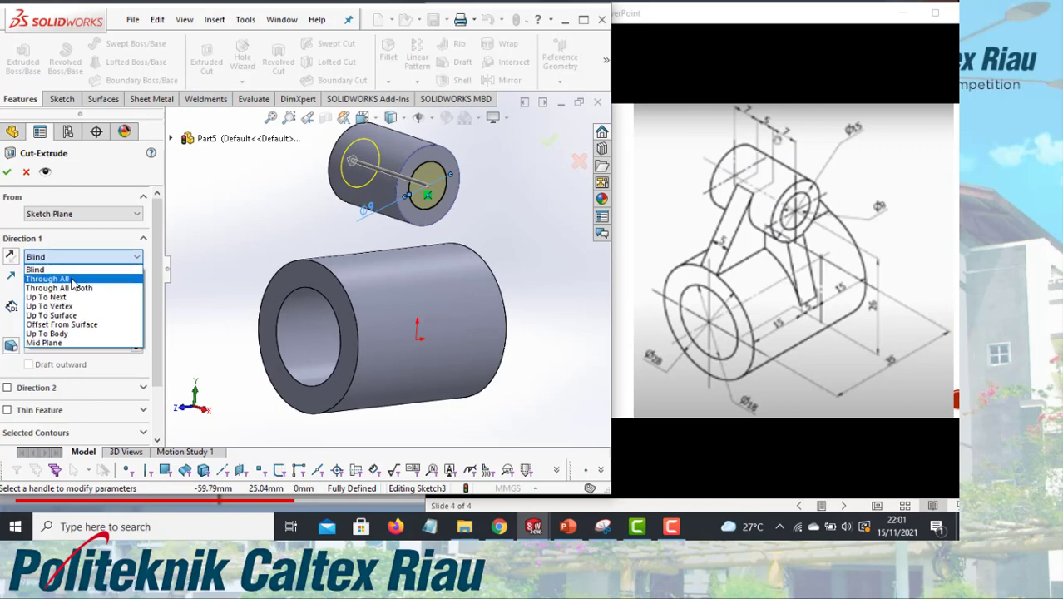
{"action": "left_click", "coordinate": [72, 279]}
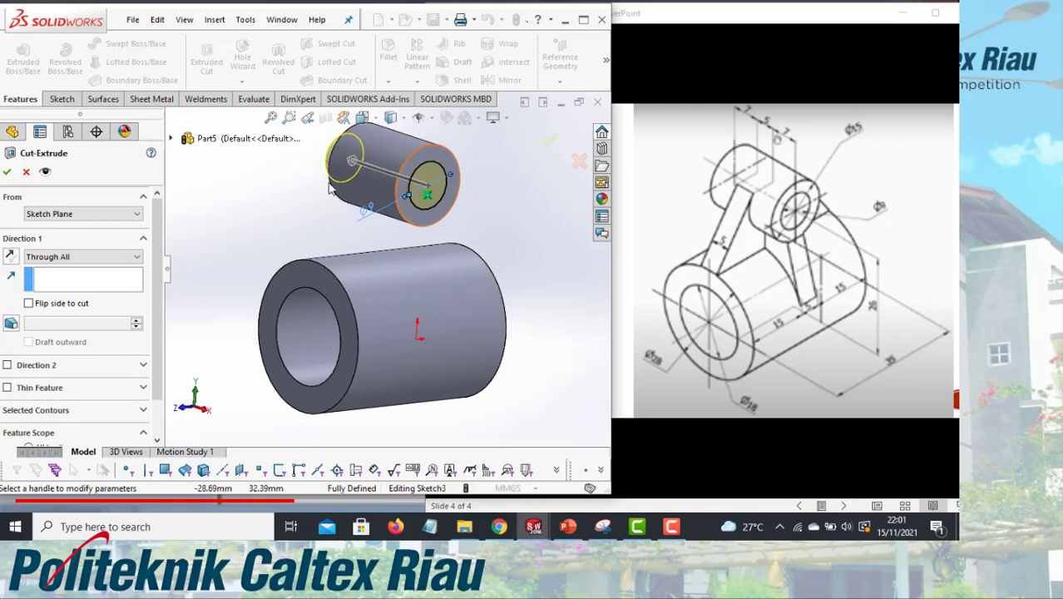
{"action": "left_click", "coordinate": [6, 172]}
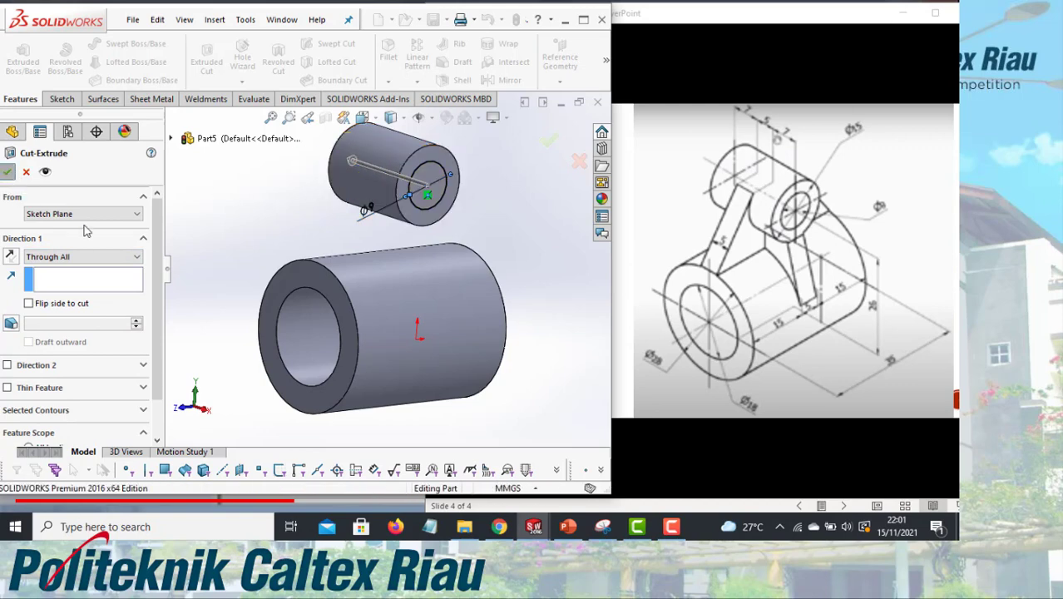
{"action": "key", "text": "f"}
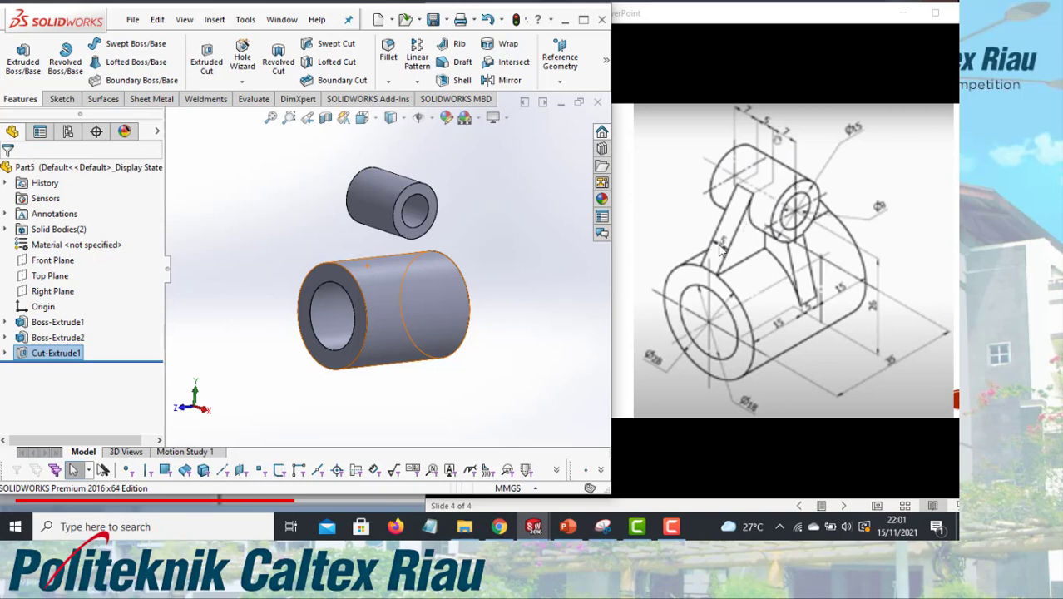
Step: Start a sketch on the Right Plane and convert the upper cylinder's 15 mm outer edge into a sketch circle
{"action": "left_click", "coordinate": [50, 291]}
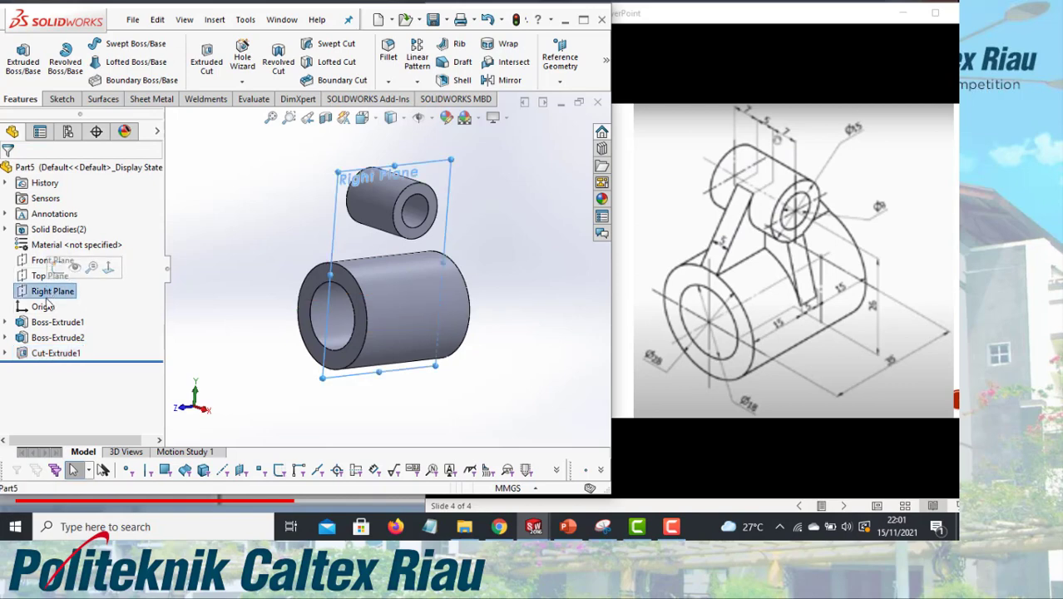
{"action": "key", "text": "ctrl+8"}
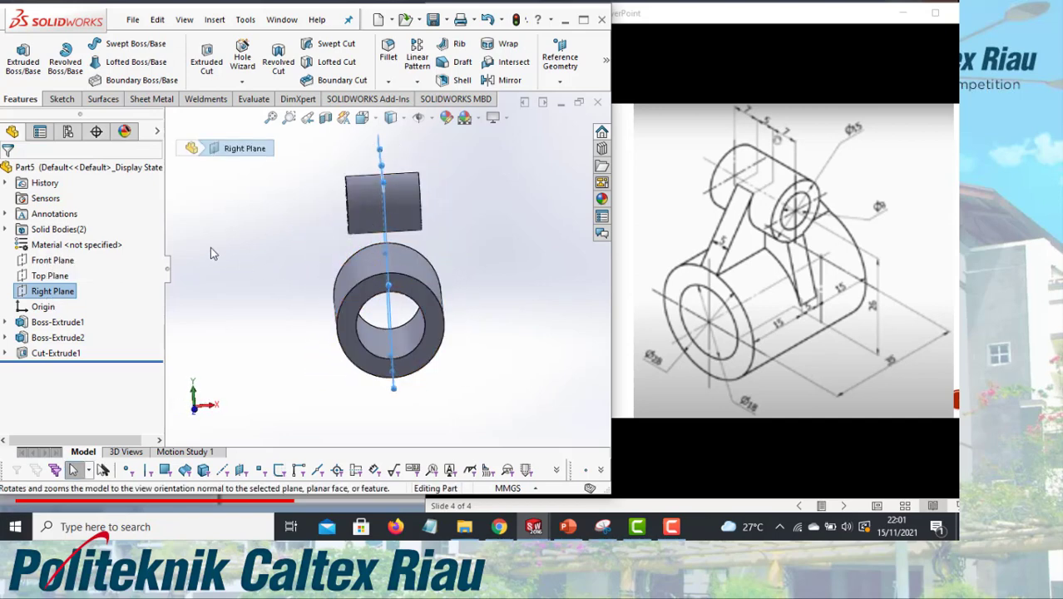
{"action": "left_click", "coordinate": [25, 292]}
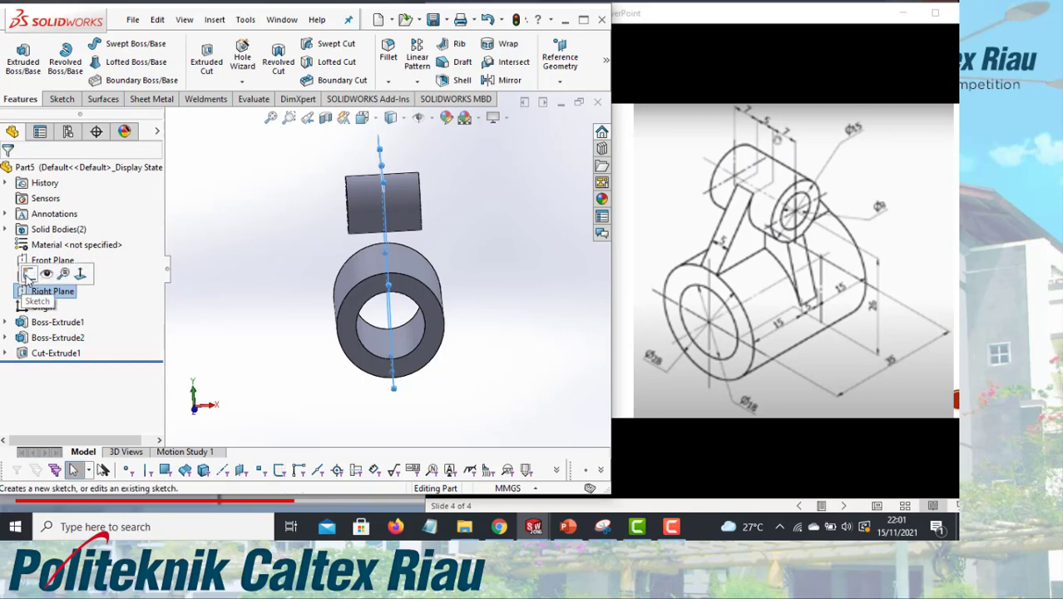
{"action": "left_click", "coordinate": [28, 274]}
{"action": "key", "text": "space"}
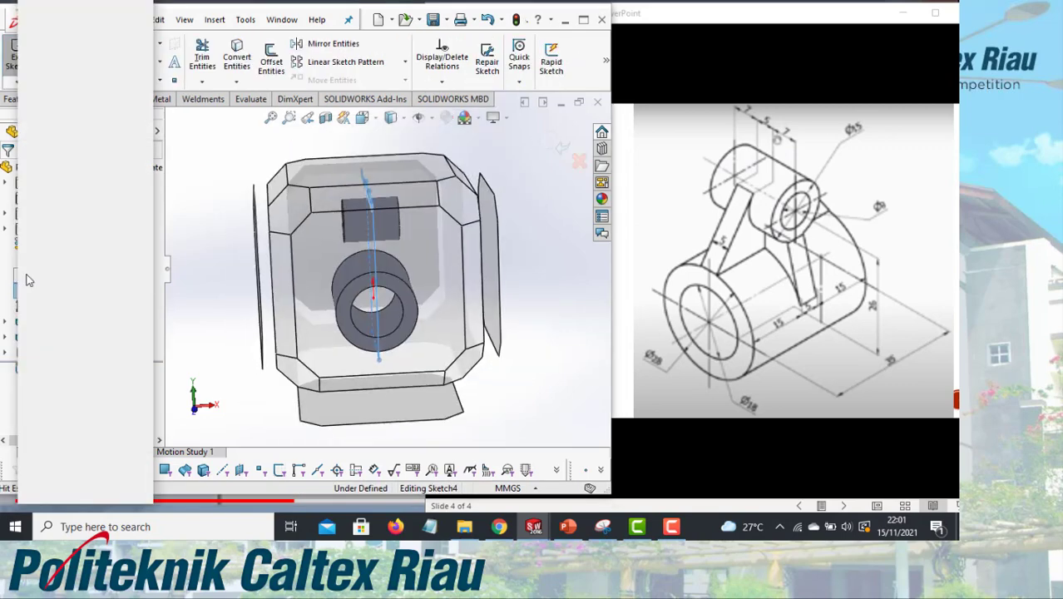
{"action": "left_click", "coordinate": [143, 51]}
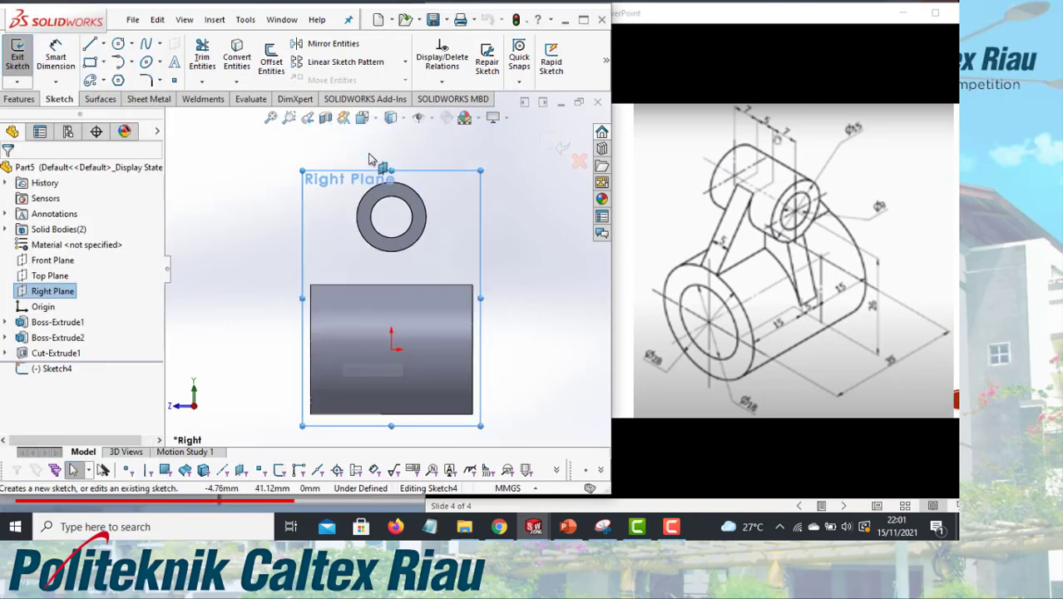
{"action": "left_click", "coordinate": [237, 60]}
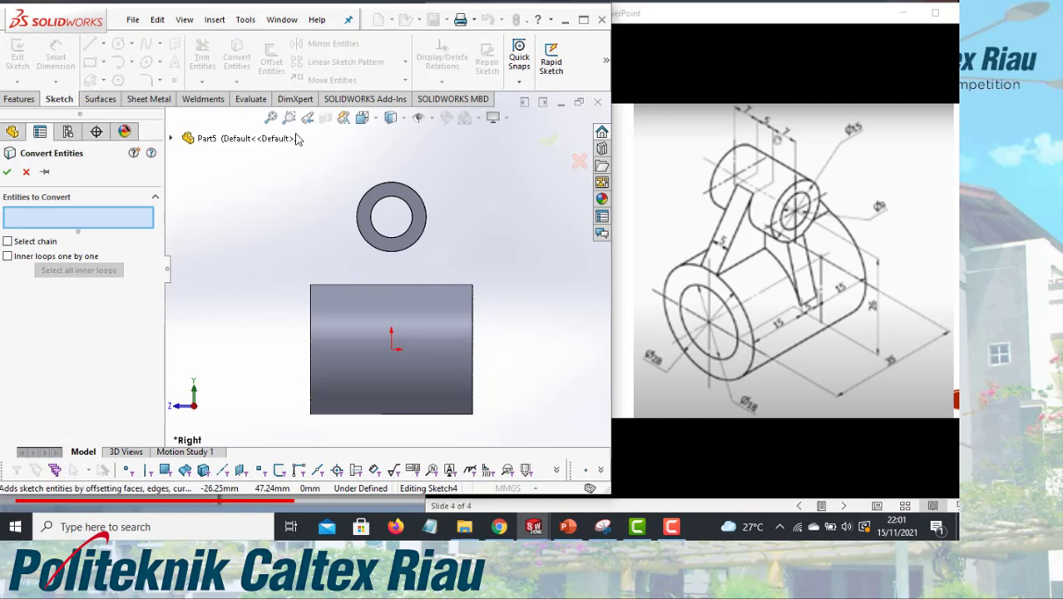
{"action": "left_click", "coordinate": [363, 208]}
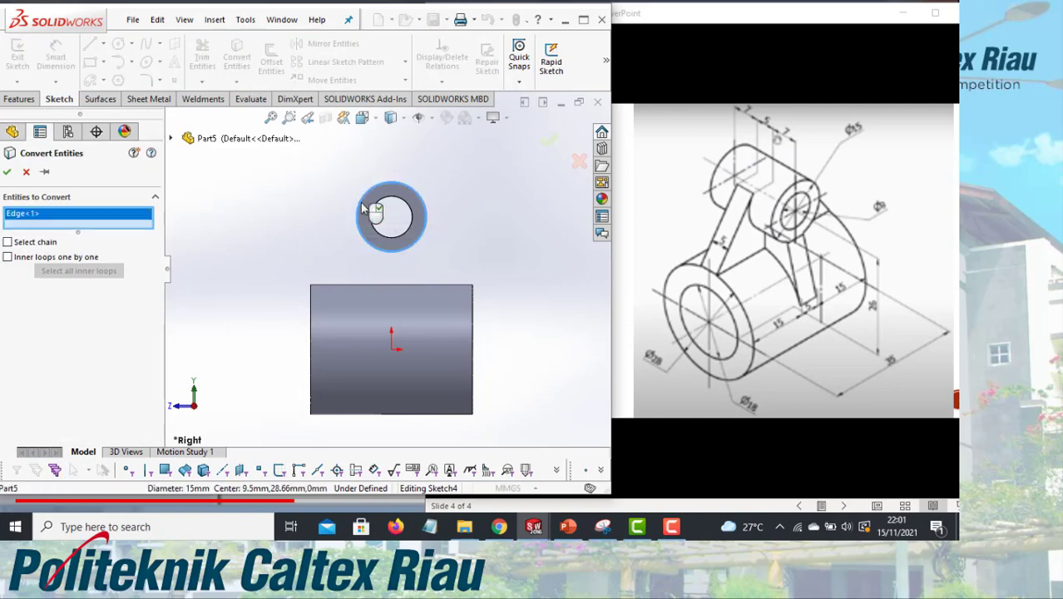
{"action": "left_click", "coordinate": [7, 173]}
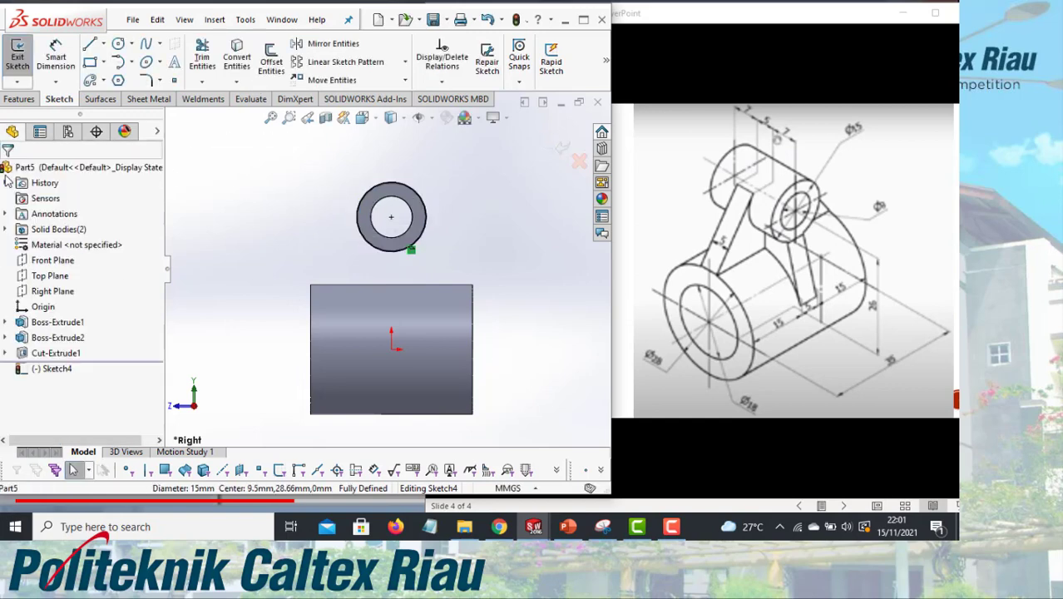
Step: Sketch a slanted line about 22 mm long from the converted circle to the lower cylinder's upper corner on the +Z side
{"action": "left_click", "coordinate": [90, 45]}
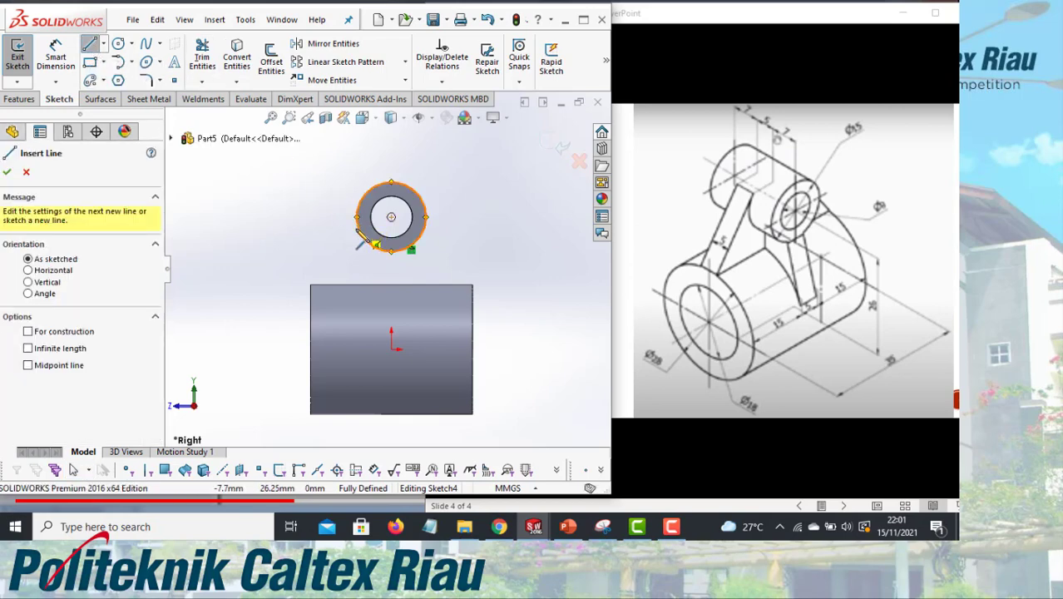
{"action": "left_click", "coordinate": [357, 219]}
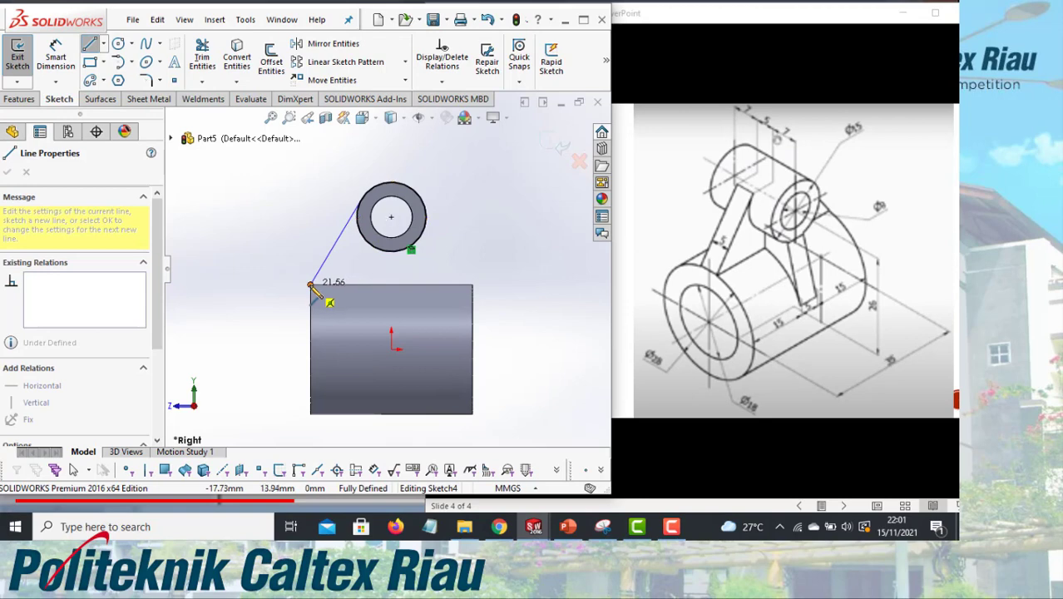
{"action": "scroll", "coordinate": [312, 288], "scroll_direction": "down", "scroll_amount": 2}
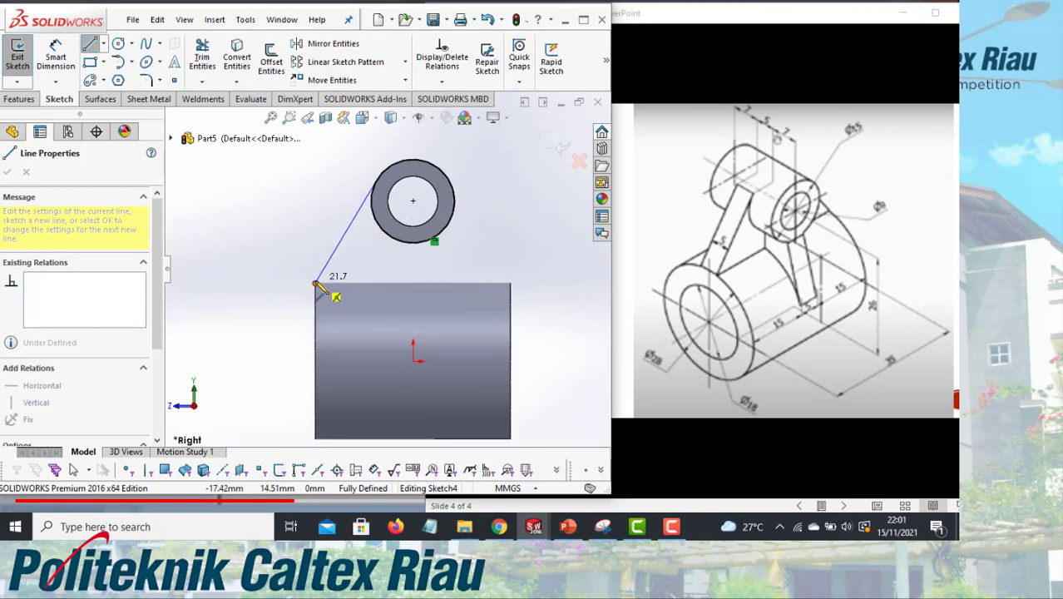
{"action": "left_click", "coordinate": [315, 285]}
Step: Continue the profile about 0.8 mm down the cylinder's end edge, 35 mm horizontally to the opposite edge, and back up to the circle's other side
{"action": "scroll", "coordinate": [319, 292], "scroll_direction": "down", "scroll_amount": 2}
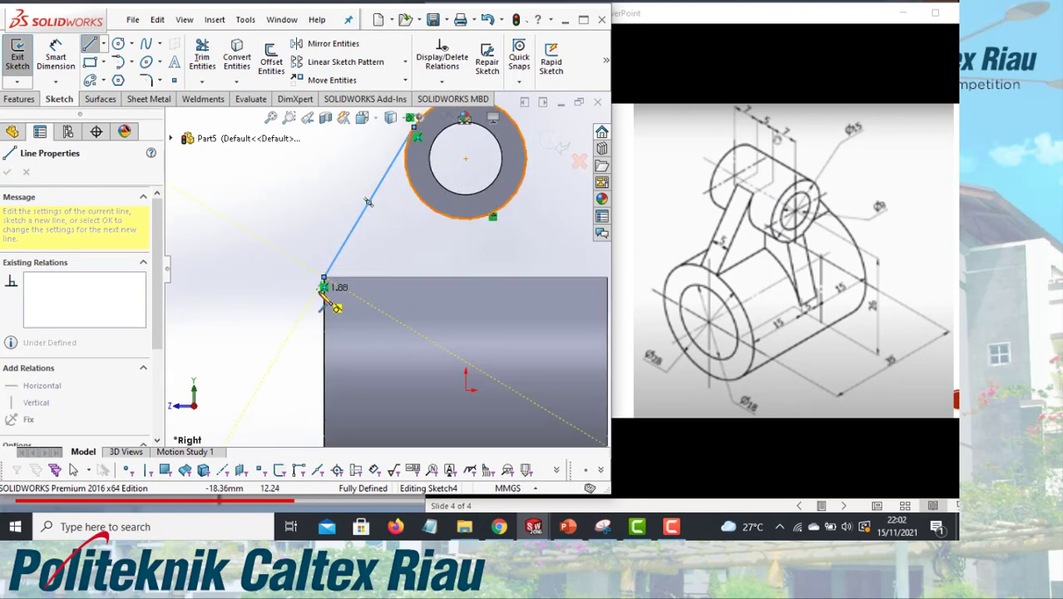
{"action": "scroll", "coordinate": [325, 292], "scroll_direction": "down", "scroll_amount": 2}
{"action": "scroll", "coordinate": [345, 272], "scroll_direction": "down", "scroll_amount": 3}
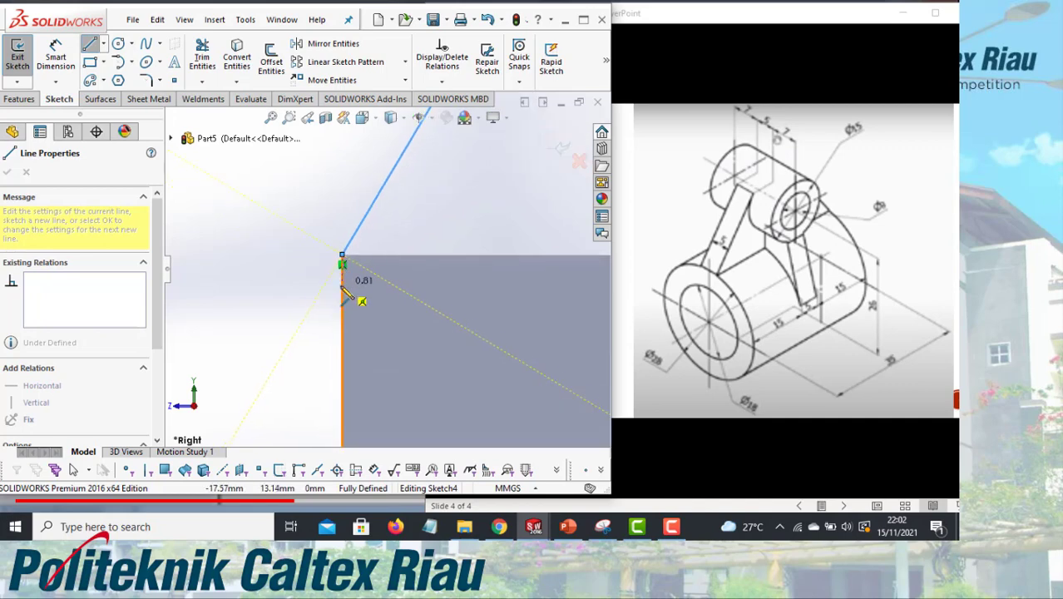
{"action": "scroll", "coordinate": [344, 290], "scroll_direction": "up", "scroll_amount": 3}
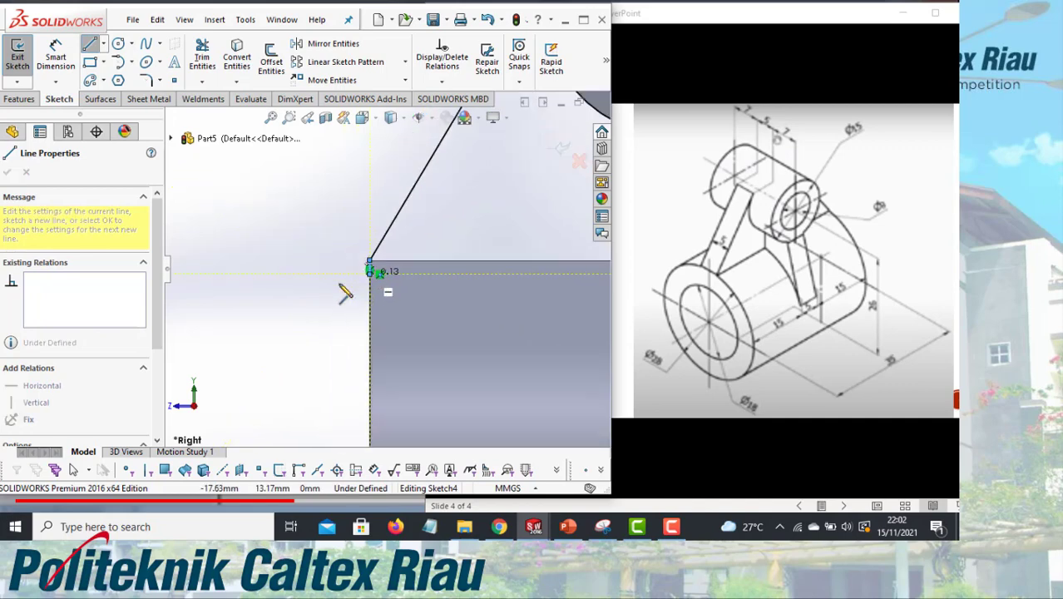
{"action": "scroll", "coordinate": [512, 254], "scroll_direction": "down", "scroll_amount": 2}
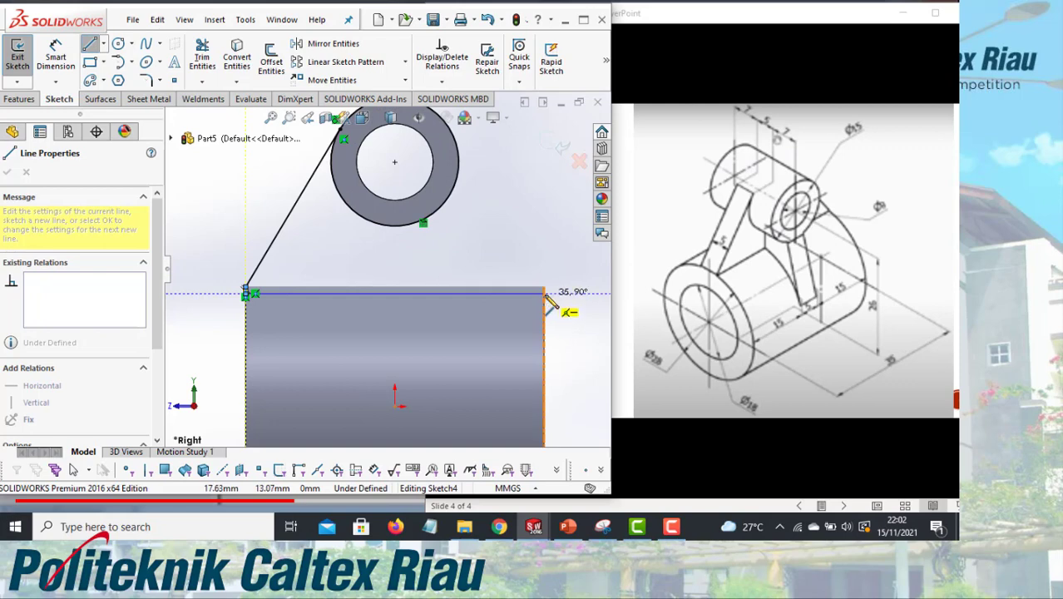
{"action": "left_click", "coordinate": [544, 293]}
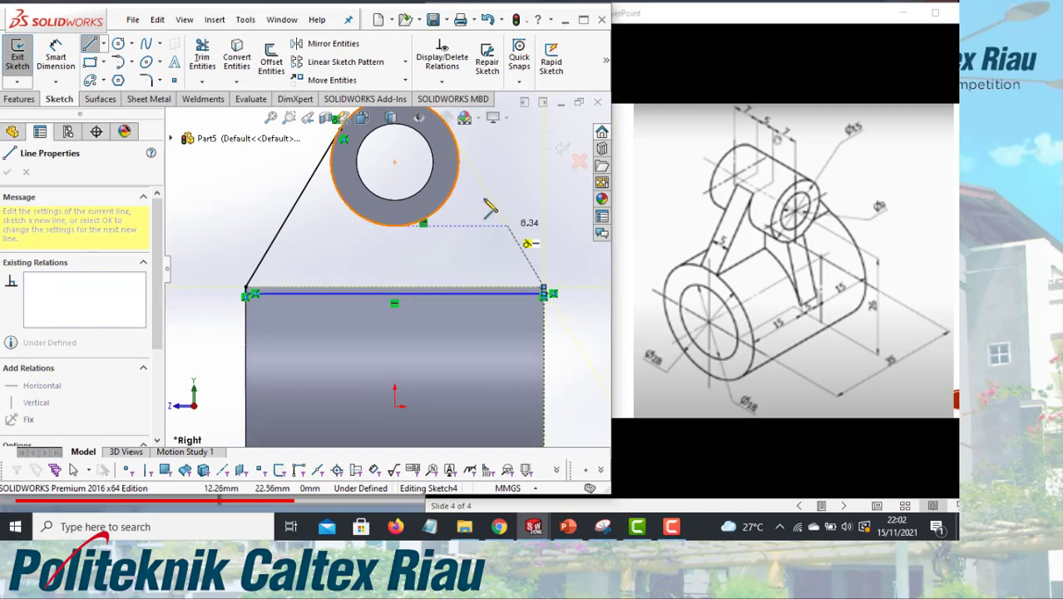
{"action": "left_click", "coordinate": [459, 176]}
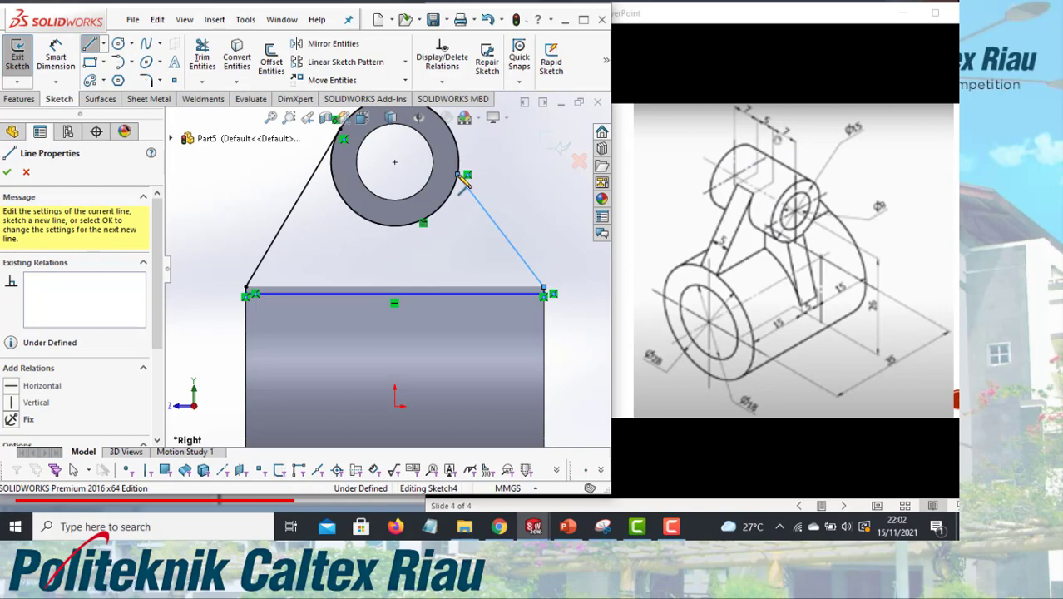
Step: End the line chain and make the slanted line on the -Z side tangent to the converted circle
{"action": "right_click", "coordinate": [467, 183]}
{"action": "left_click", "coordinate": [472, 186]}
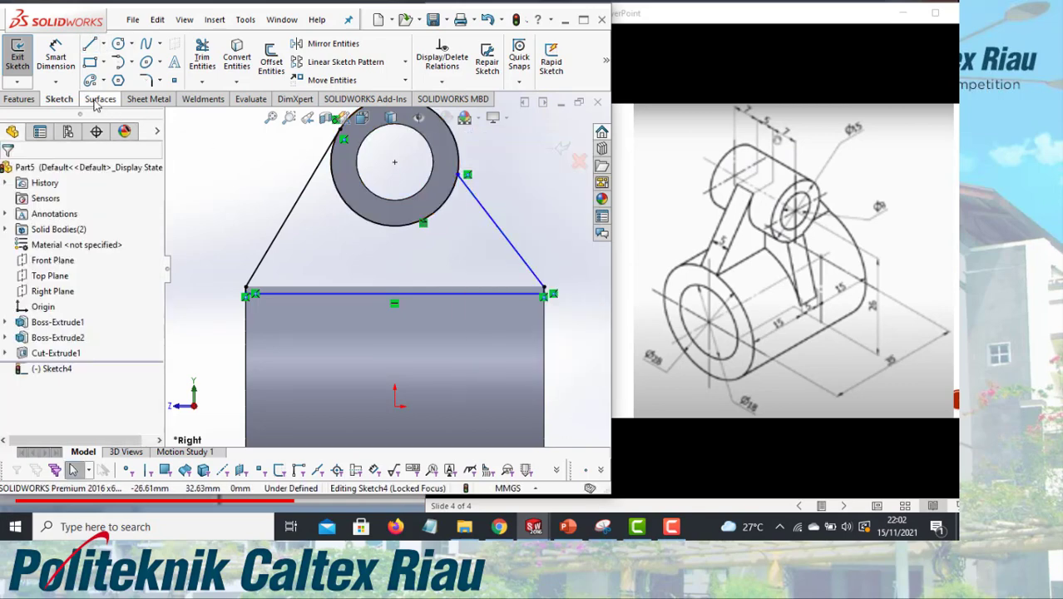
{"action": "scroll", "coordinate": [369, 326], "scroll_direction": "up", "scroll_amount": 2}
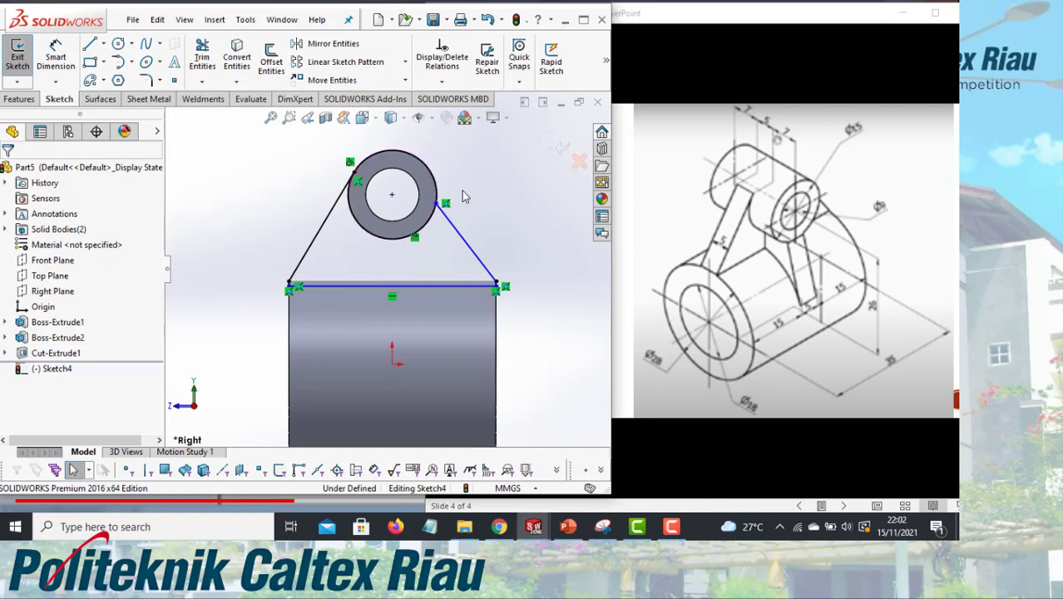
{"action": "left_click_drag", "start_coordinate": [461, 190], "coordinate": [430, 218]}
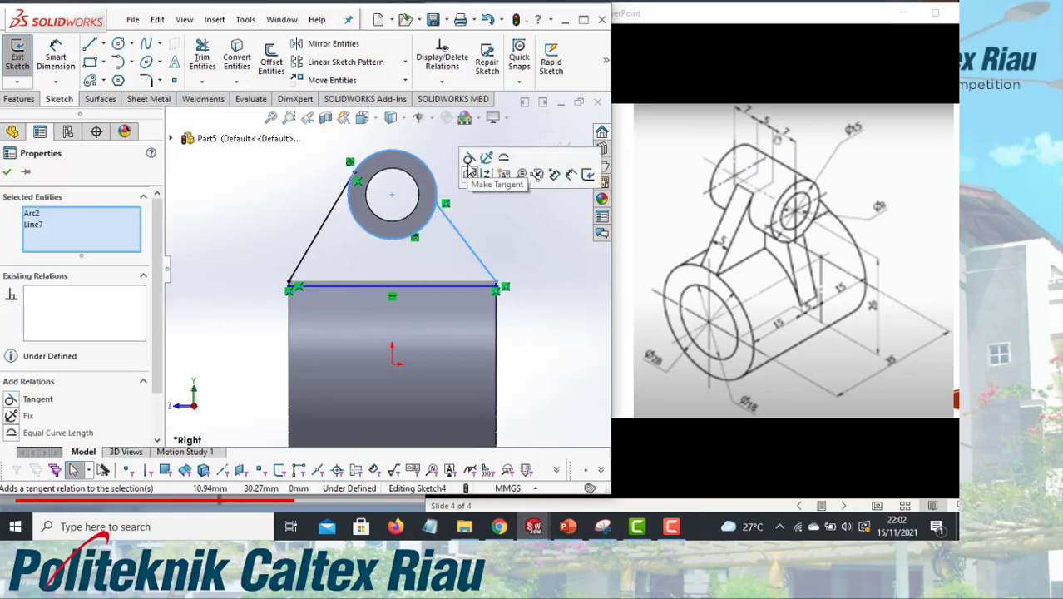
{"action": "left_click", "coordinate": [470, 161]}
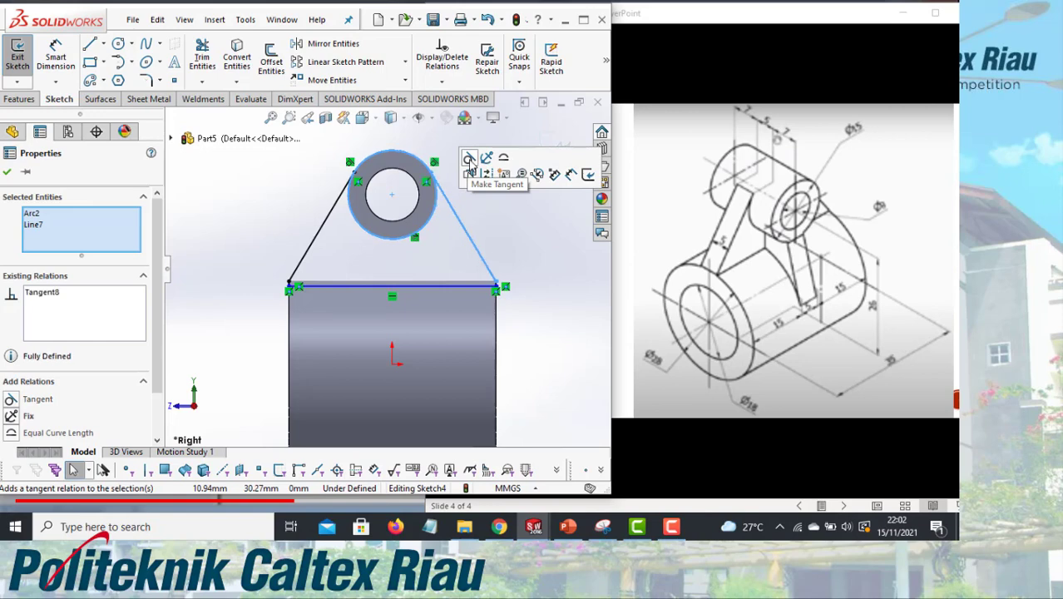
{"action": "left_click", "coordinate": [8, 173]}
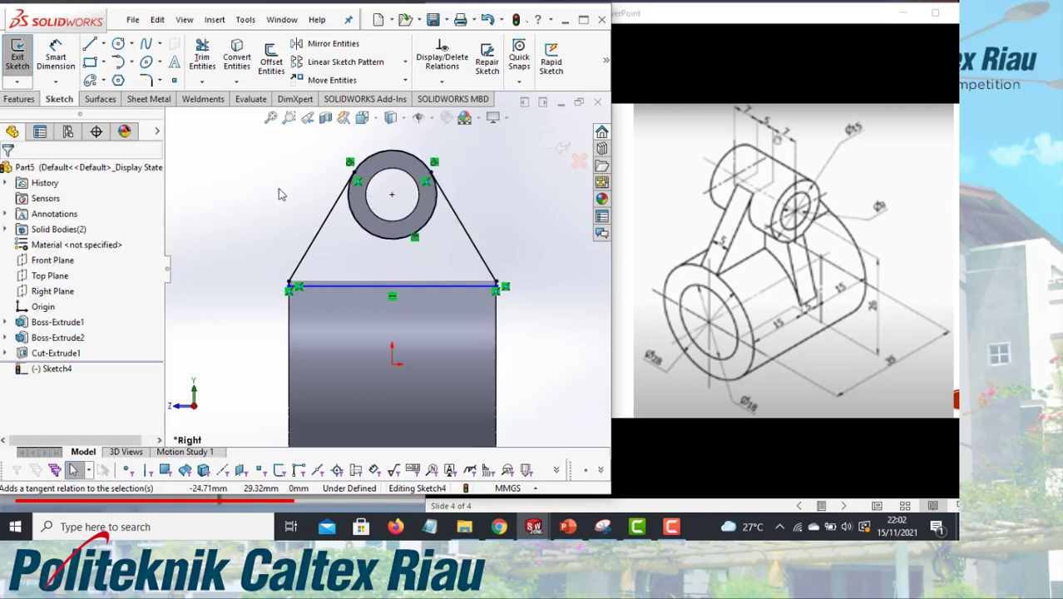
{"action": "left_click", "coordinate": [346, 172]}
{"action": "left_click", "coordinate": [347, 167], "text": "ctrl"}
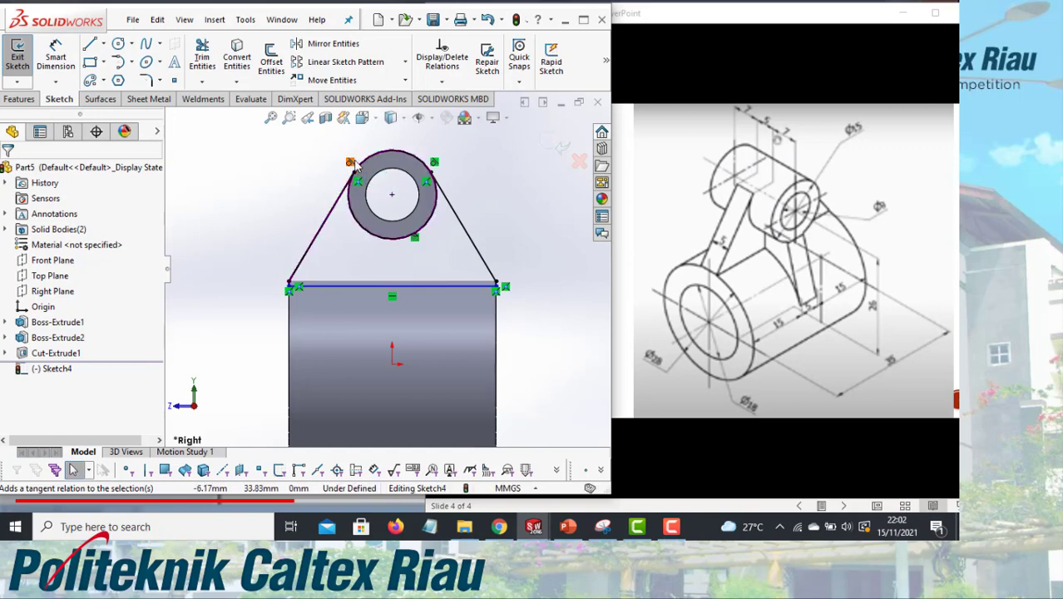
Step: Dimension the short vertical line at the lower cylinder's +Z end to 1 mm
{"action": "scroll", "coordinate": [275, 273], "scroll_direction": "down", "scroll_amount": 3}
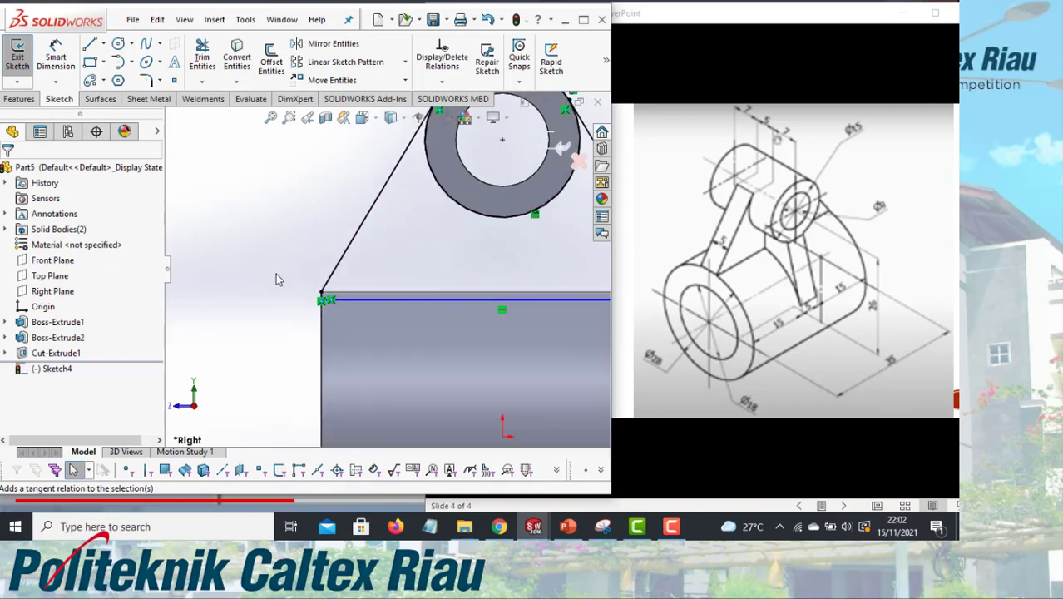
{"action": "left_click", "coordinate": [56, 57]}
{"action": "middle_click_drag", "start_coordinate": [333, 298], "coordinate": [362, 292]}
{"action": "left_click", "coordinate": [367, 287]}
{"action": "left_click", "coordinate": [323, 288]}
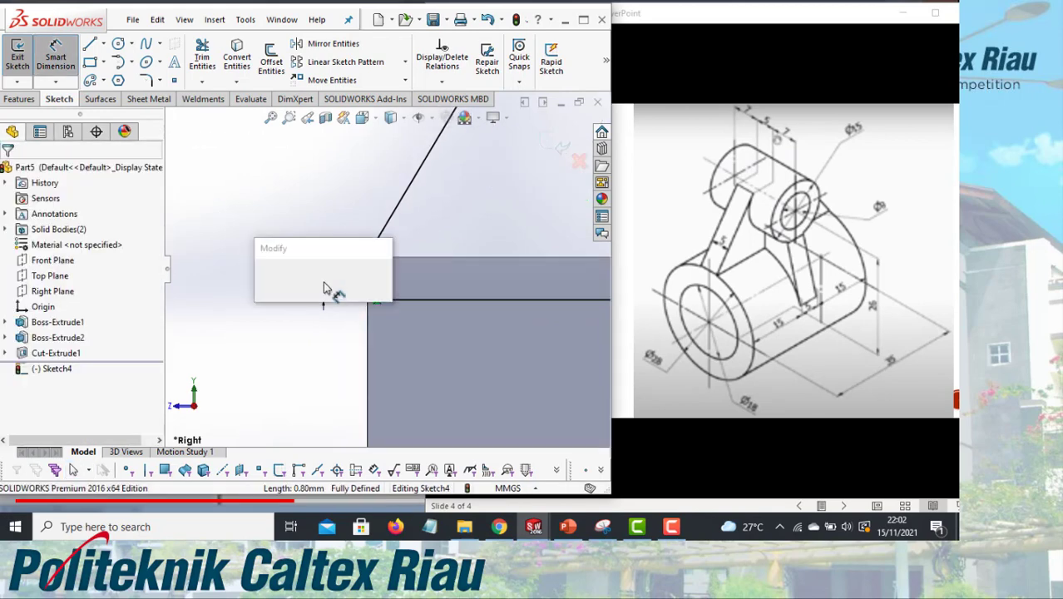
{"action": "type", "text": "1"}
{"action": "key", "text": "Return"}
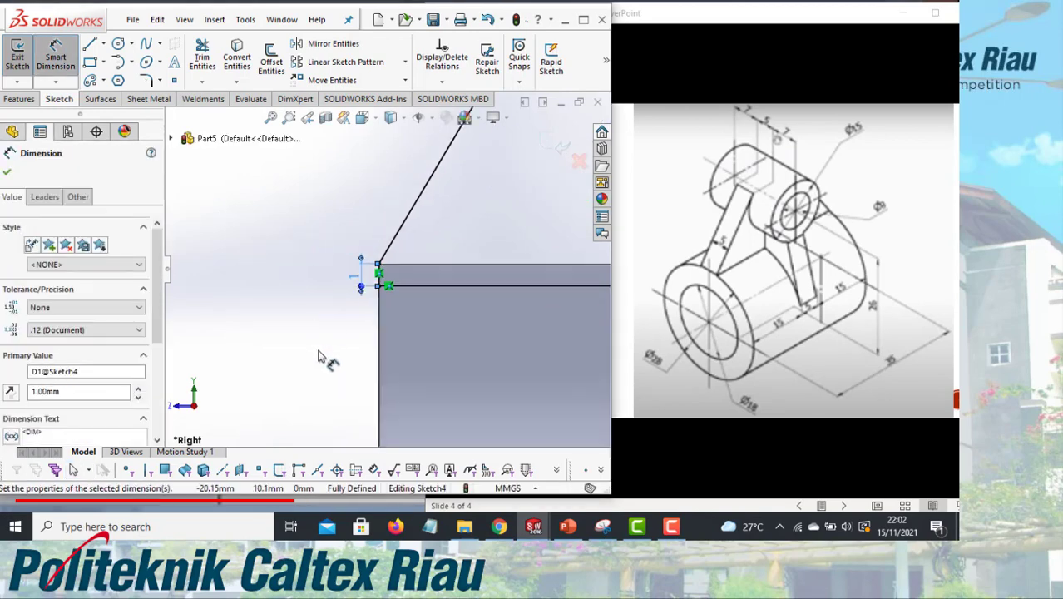
Step: Extrude the web profile 5 mm with the Mid Plane end condition, merging it with both cylinders
{"action": "scroll", "coordinate": [505, 250], "scroll_direction": "down", "scroll_amount": 3}
{"action": "scroll", "coordinate": [540, 258], "scroll_direction": "up", "scroll_amount": 6}
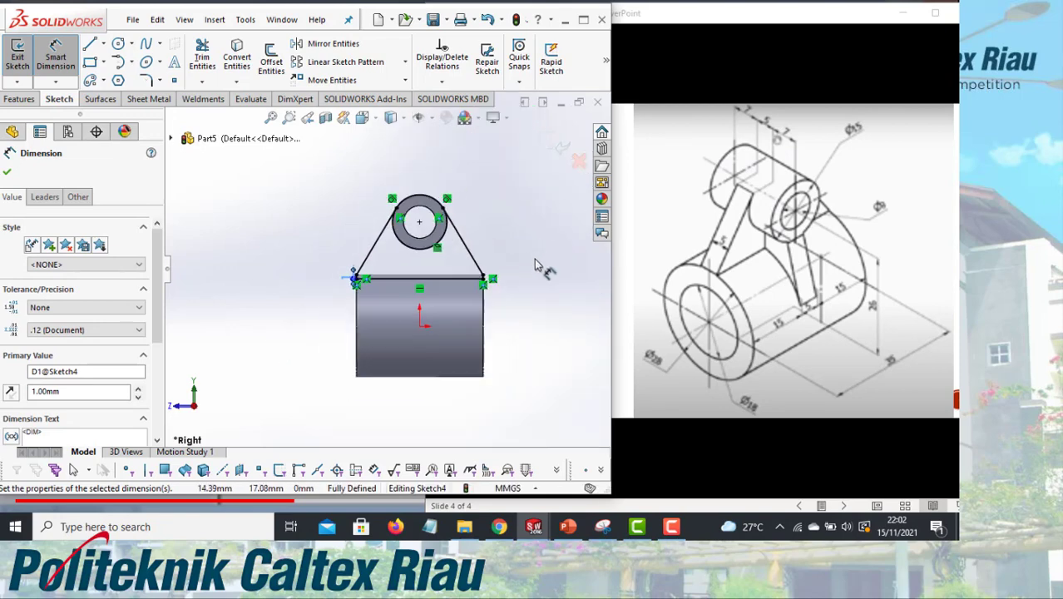
{"action": "scroll", "coordinate": [534, 258], "scroll_direction": "down", "scroll_amount": 2}
{"action": "left_click", "coordinate": [19, 99]}
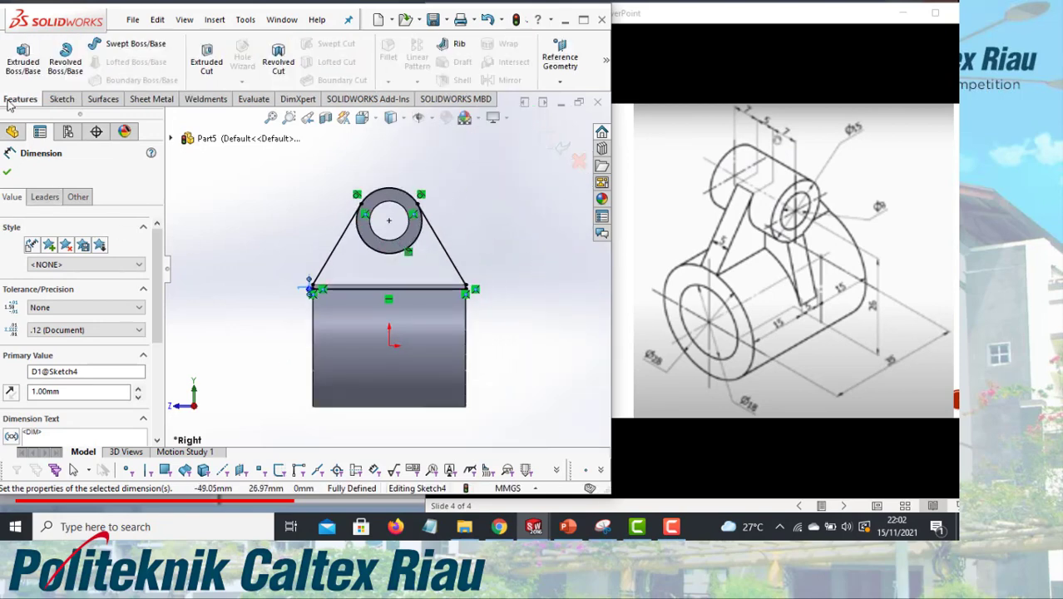
{"action": "left_click", "coordinate": [22, 67]}
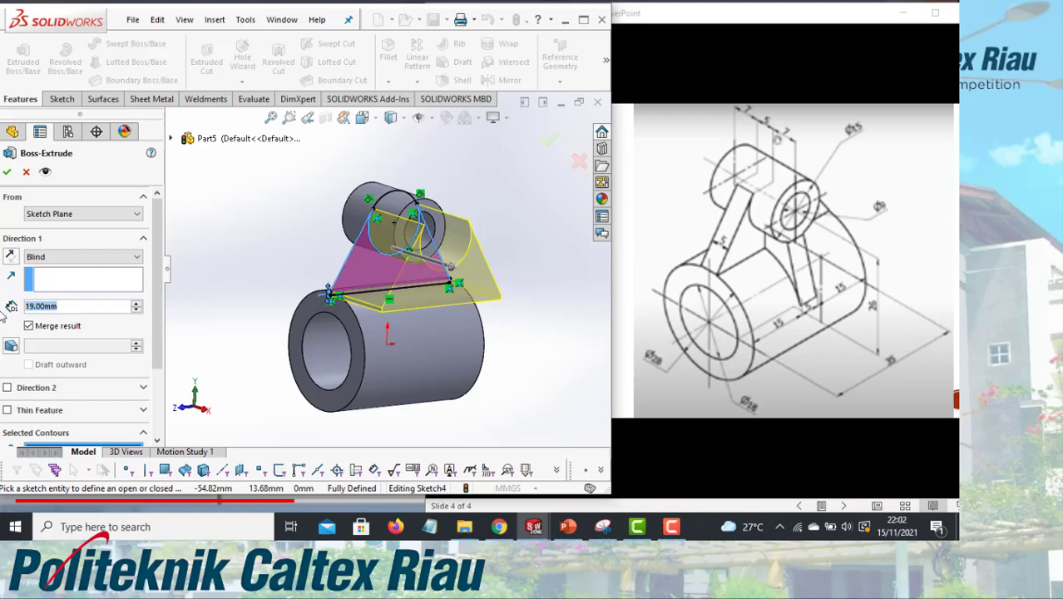
{"action": "type", "text": "5"}
{"action": "key", "text": "Return"}
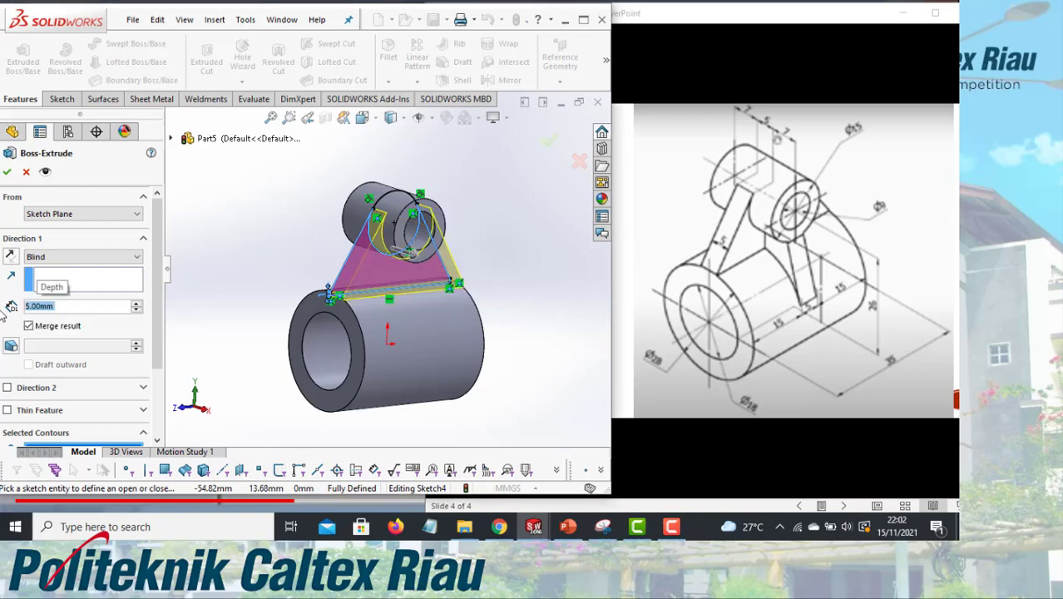
{"action": "left_click", "coordinate": [51, 262]}
{"action": "left_click", "coordinate": [55, 327]}
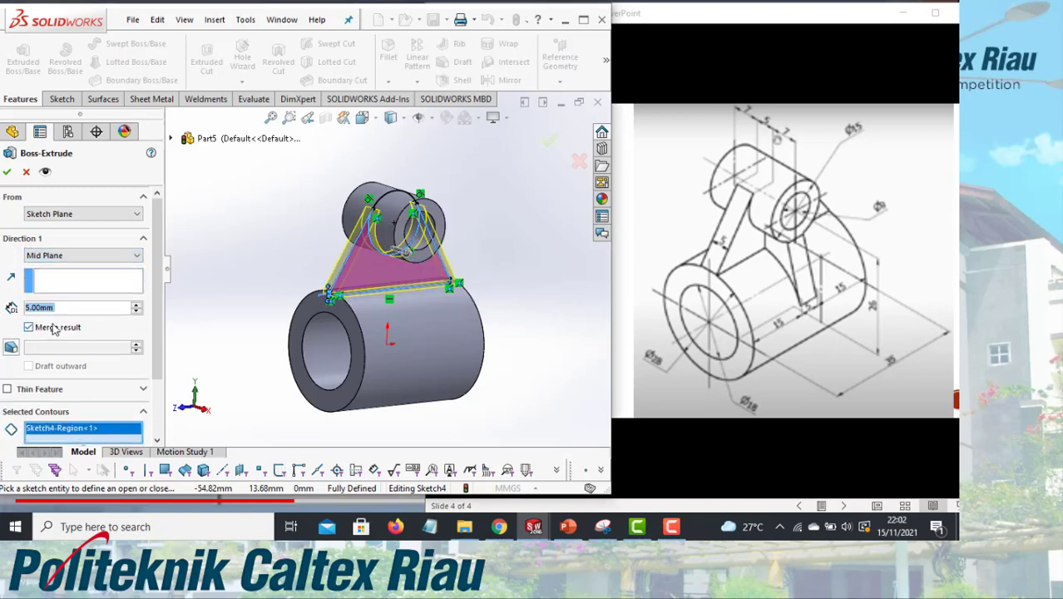
{"action": "left_click", "coordinate": [7, 172]}
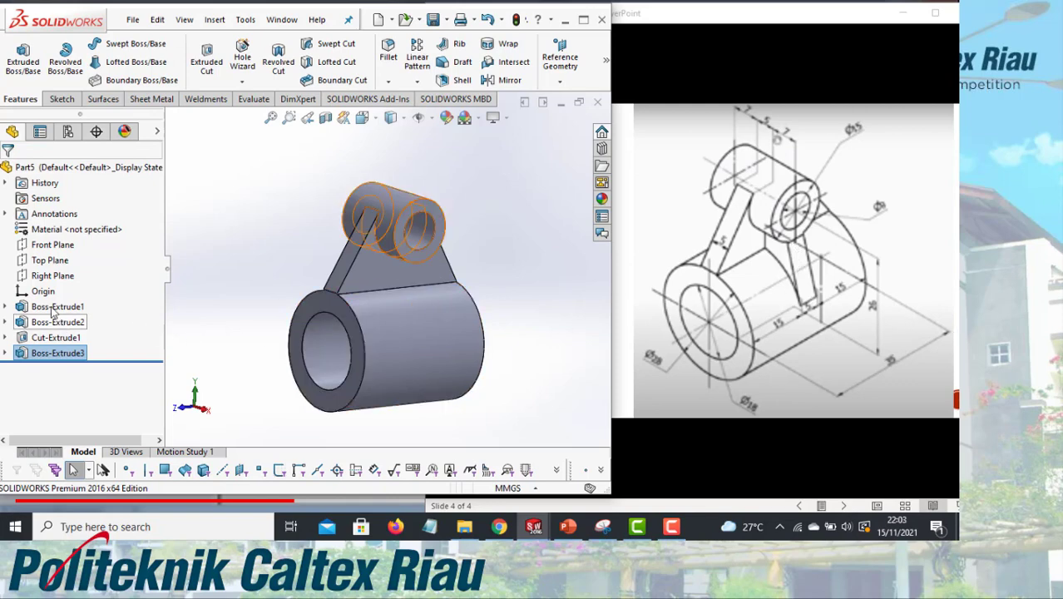
Step: On the Front Plane, sketch a line about 15.5 mm long from the upper cylinder's lower +X corner to the lower cylinder's outer circle
{"action": "left_click", "coordinate": [50, 246]}
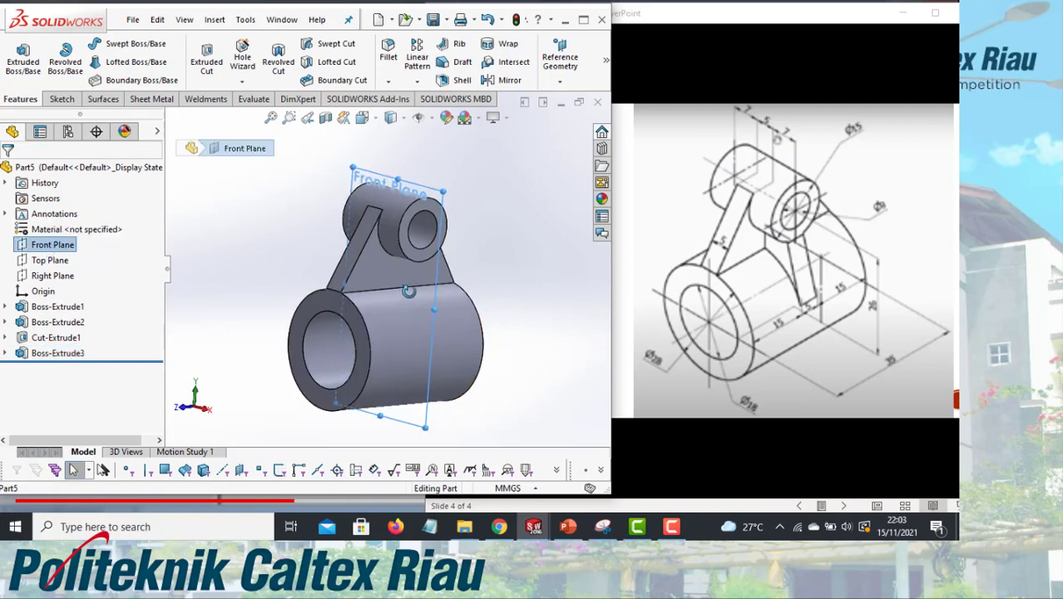
{"action": "middle_click_drag", "start_coordinate": [381, 297], "coordinate": [414, 315]}
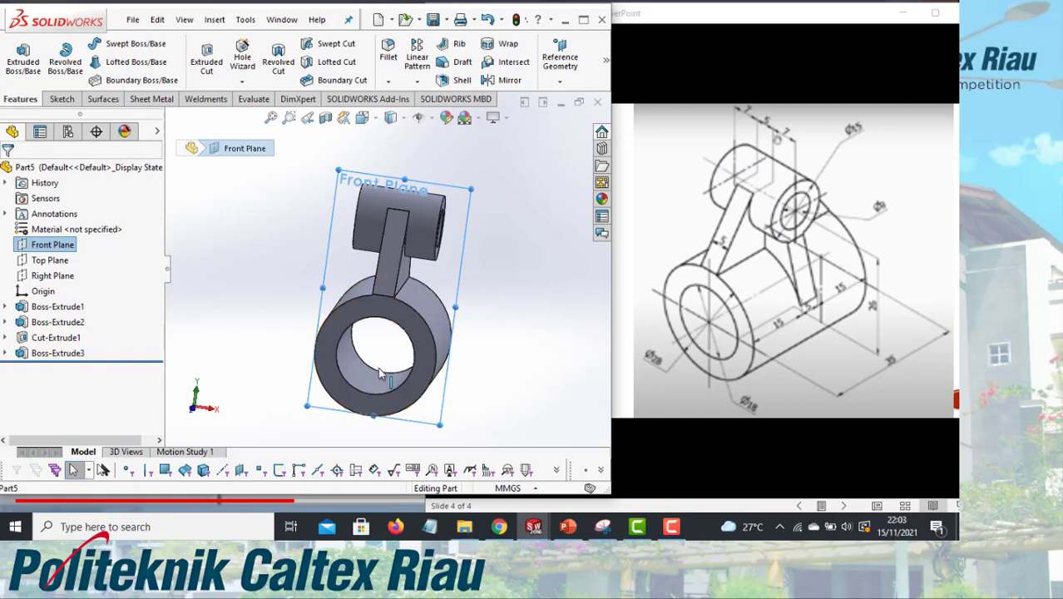
{"action": "left_click", "coordinate": [30, 231]}
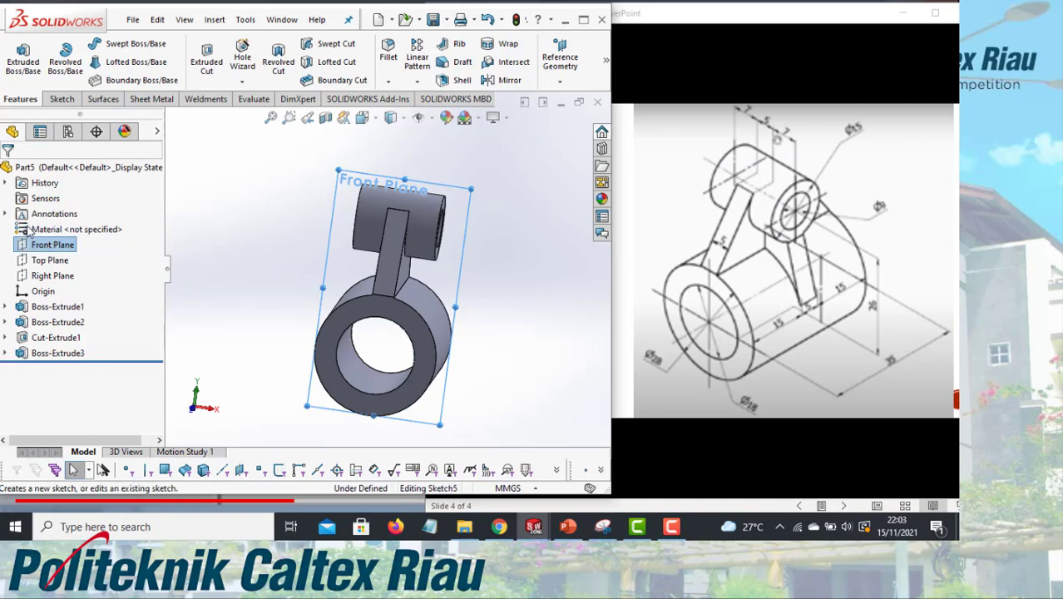
{"action": "left_click", "coordinate": [364, 119]}
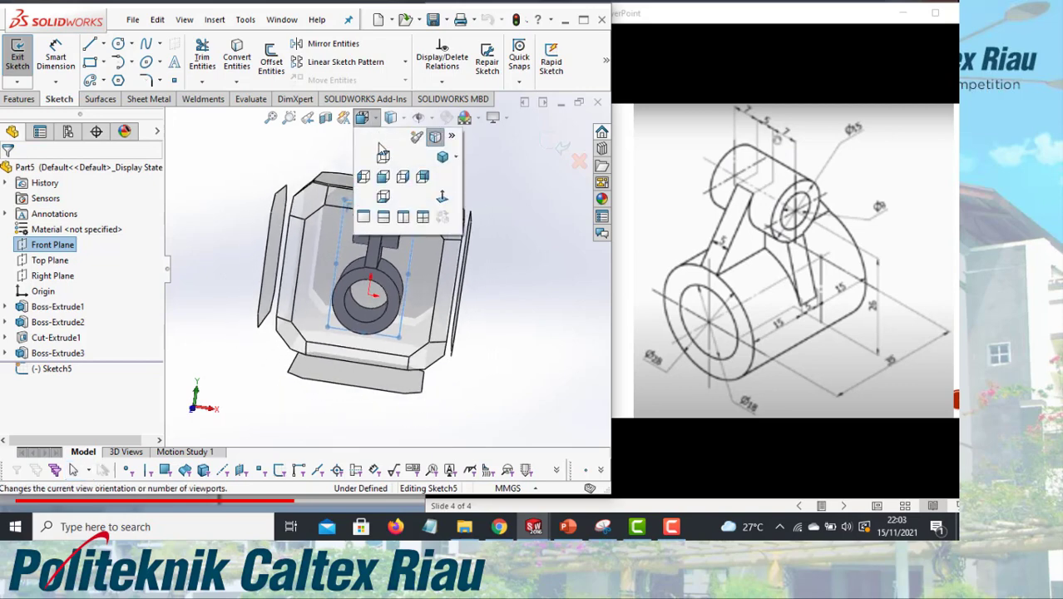
{"action": "left_click", "coordinate": [442, 198]}
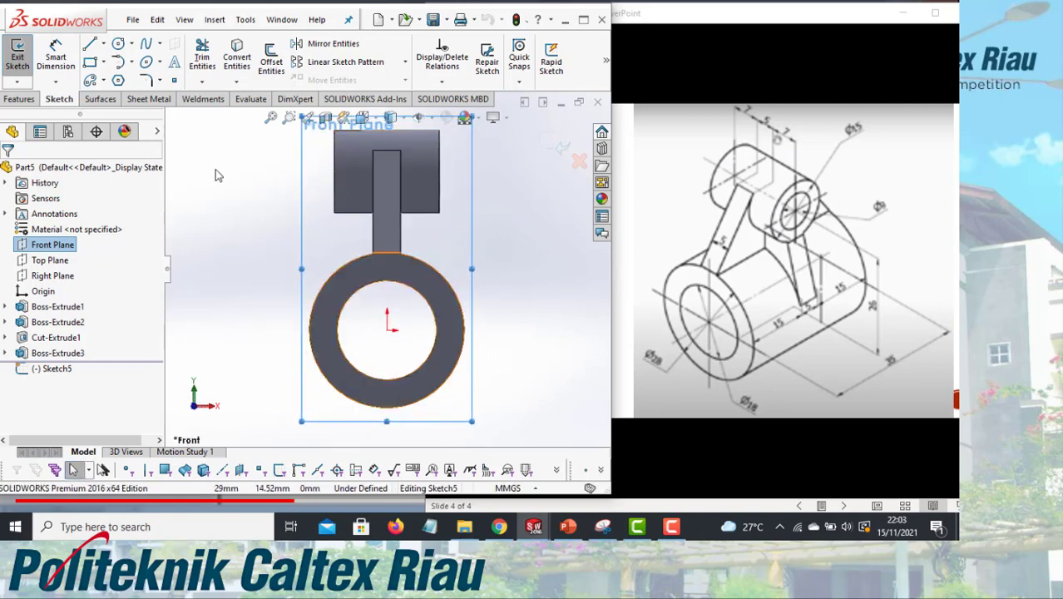
{"action": "left_click", "coordinate": [90, 46]}
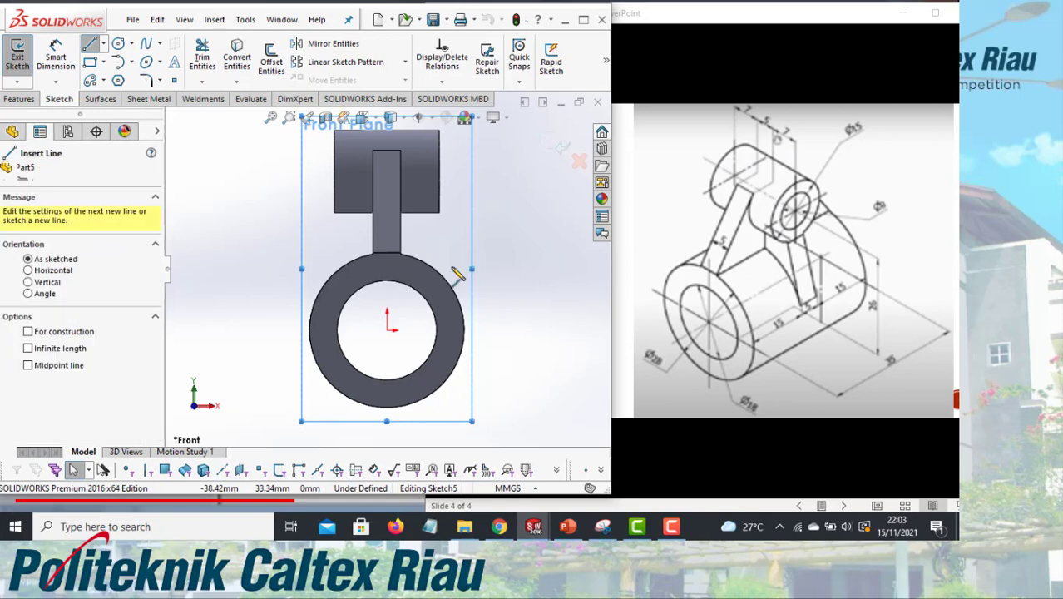
{"action": "left_click", "coordinate": [439, 213]}
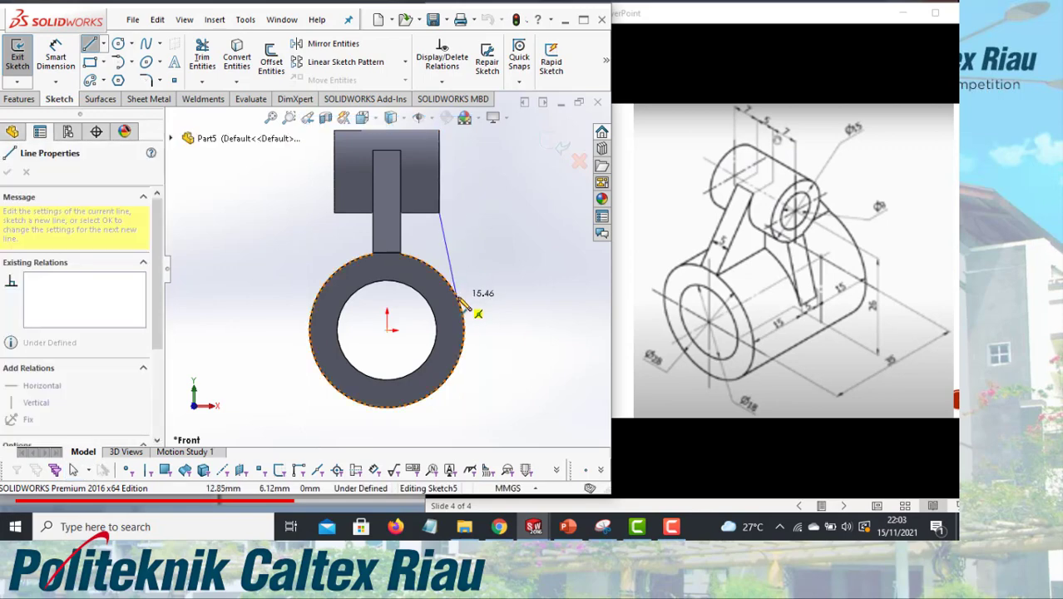
{"action": "left_click", "coordinate": [459, 305]}
{"action": "right_click", "coordinate": [458, 304]}
{"action": "left_click", "coordinate": [486, 303]}
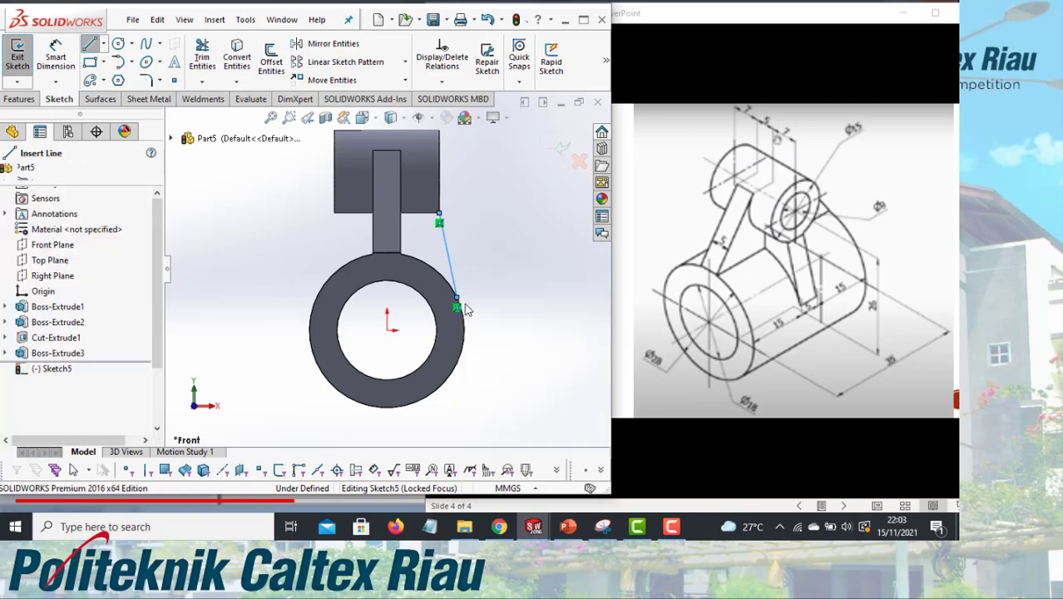
Step: Make the slanted line tangent to the lower cylinder's outer circular edge
{"action": "left_click_drag", "start_coordinate": [489, 283], "coordinate": [446, 310]}
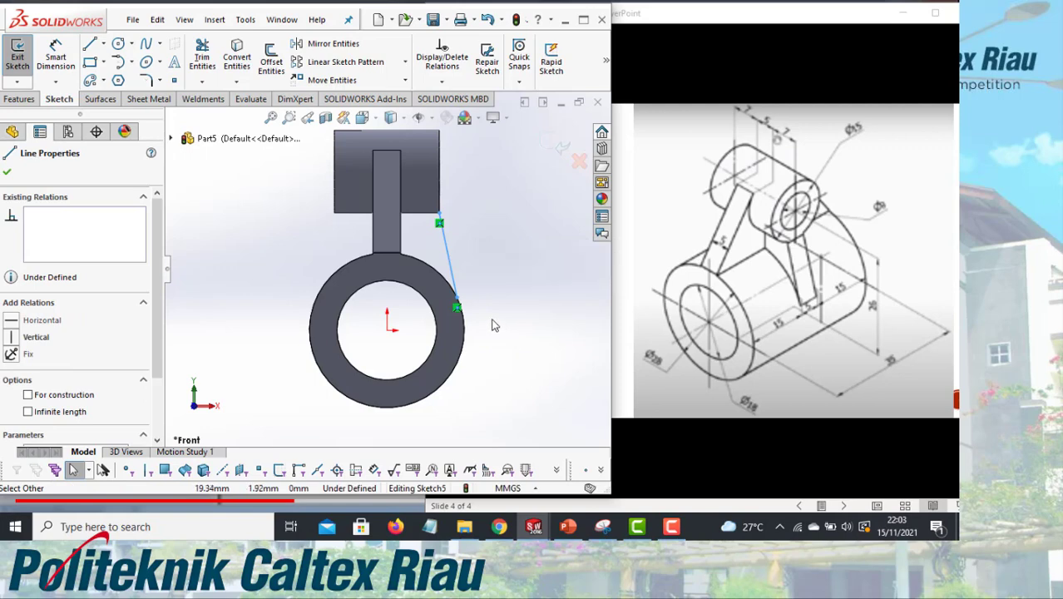
{"action": "left_click_drag", "start_coordinate": [490, 318], "coordinate": [450, 291]}
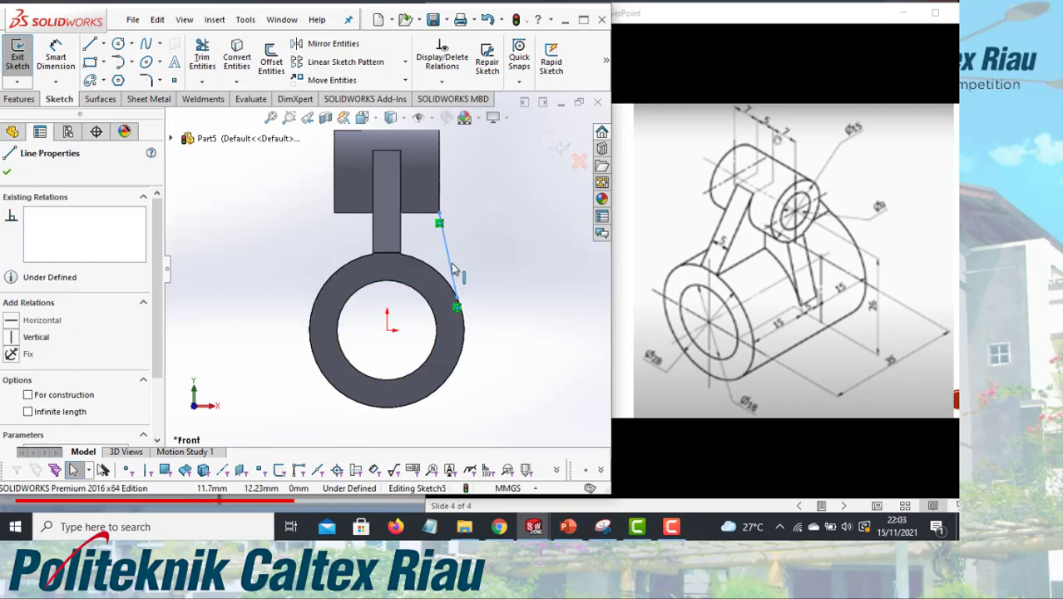
{"action": "left_click", "coordinate": [447, 284], "text": "ctrl"}
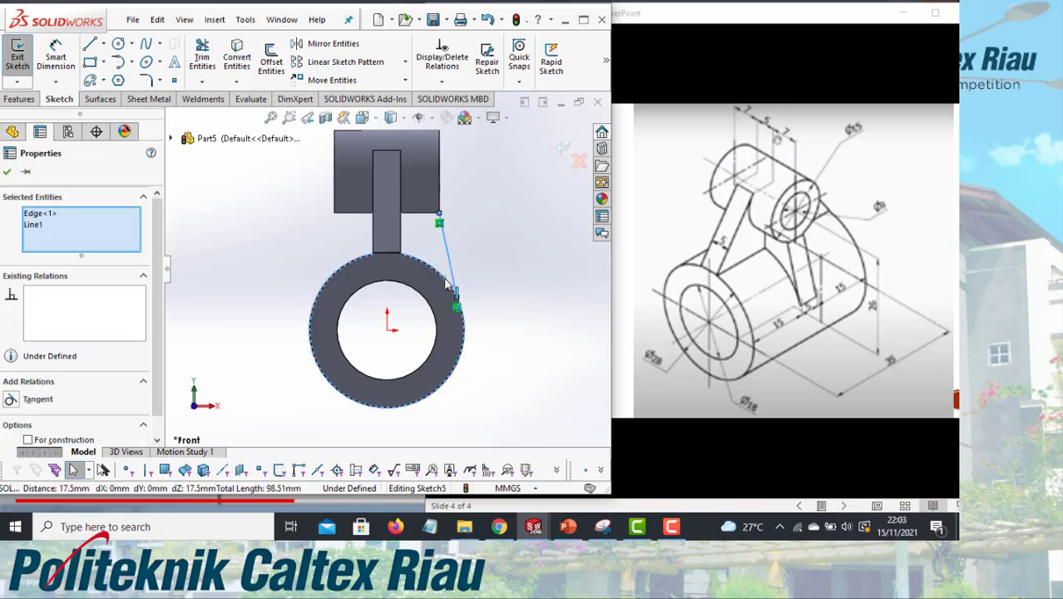
{"action": "left_click", "coordinate": [11, 400]}
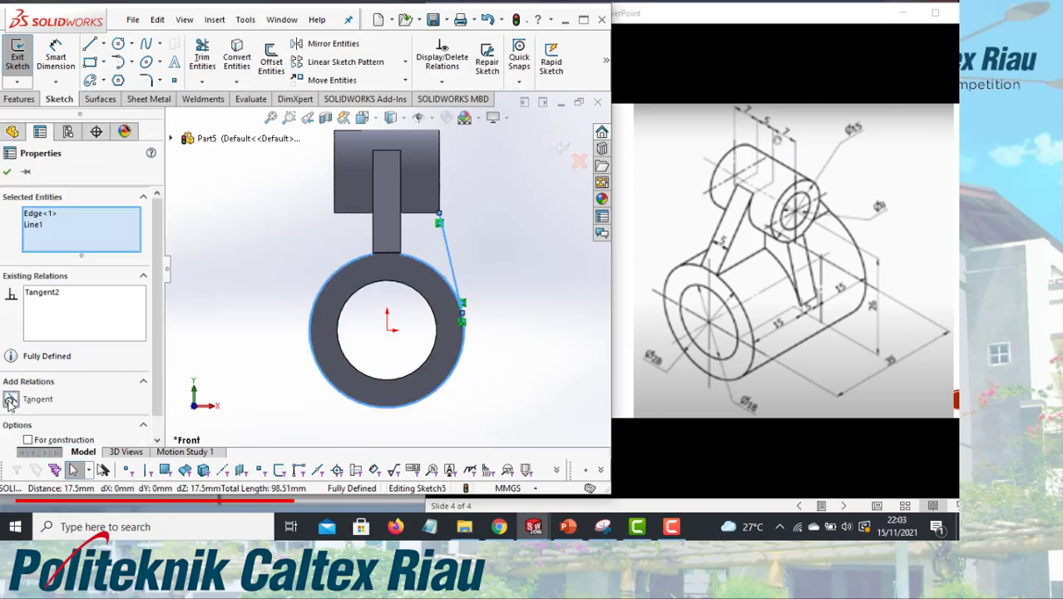
{"action": "left_click", "coordinate": [6, 175]}
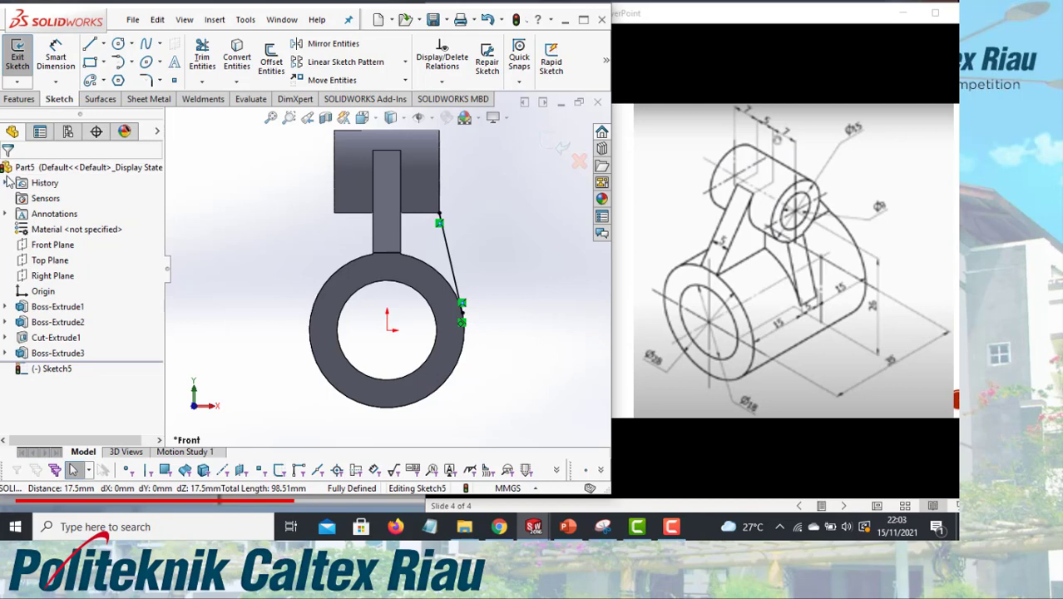
Step: Create a 5 mm thick rib from the slanted line, filling towards the web on the +X side, and show the part in isometric view
{"action": "left_click", "coordinate": [18, 99]}
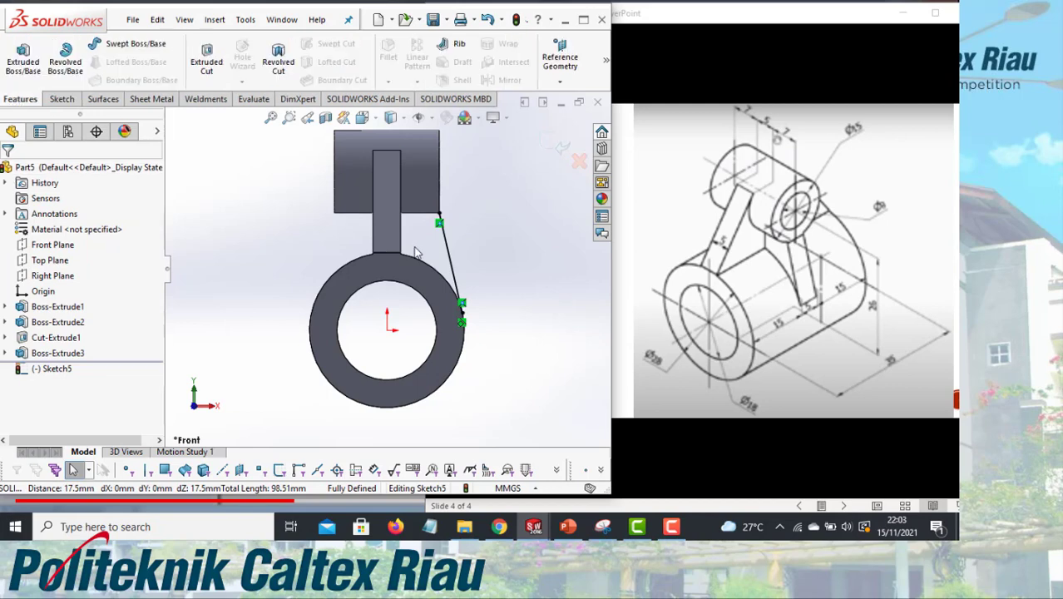
{"action": "key", "text": "ctrl+7"}
{"action": "left_click", "coordinate": [453, 43]}
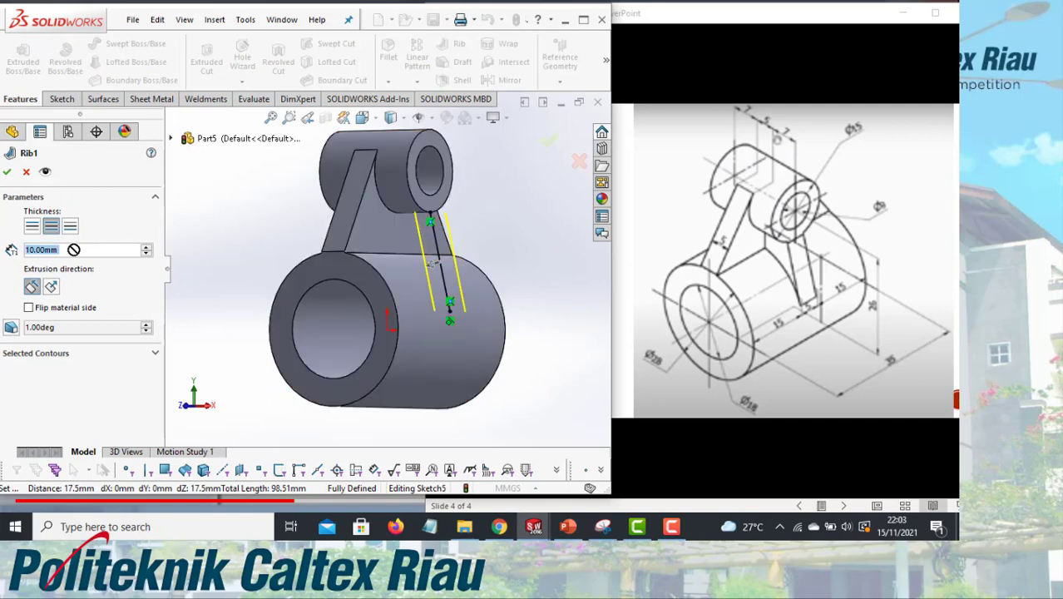
{"action": "type", "text": "5"}
{"action": "key", "text": "Return"}
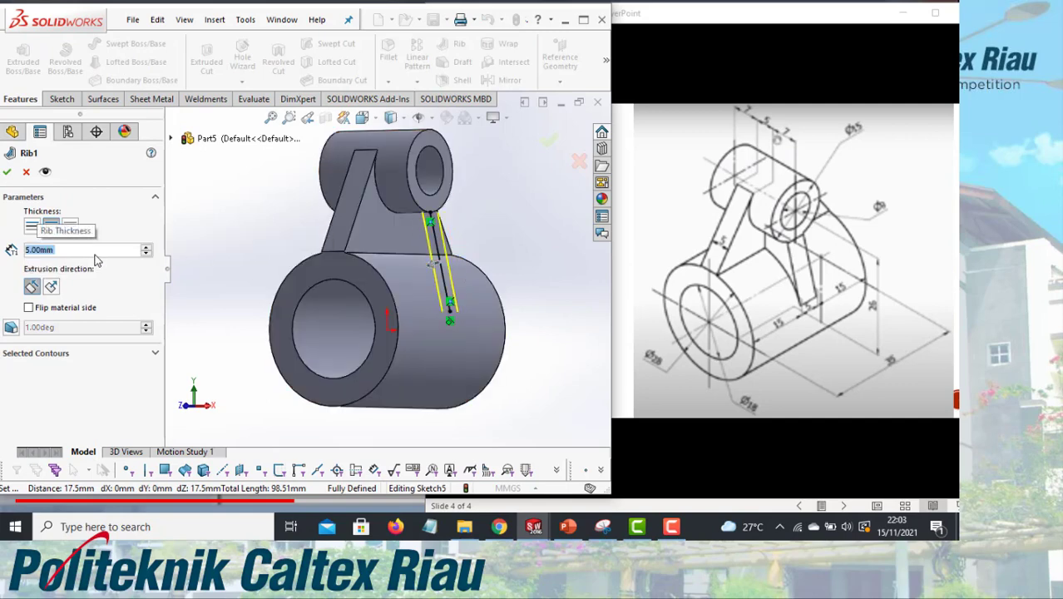
{"action": "scroll", "coordinate": [410, 275], "scroll_direction": "down", "scroll_amount": 5}
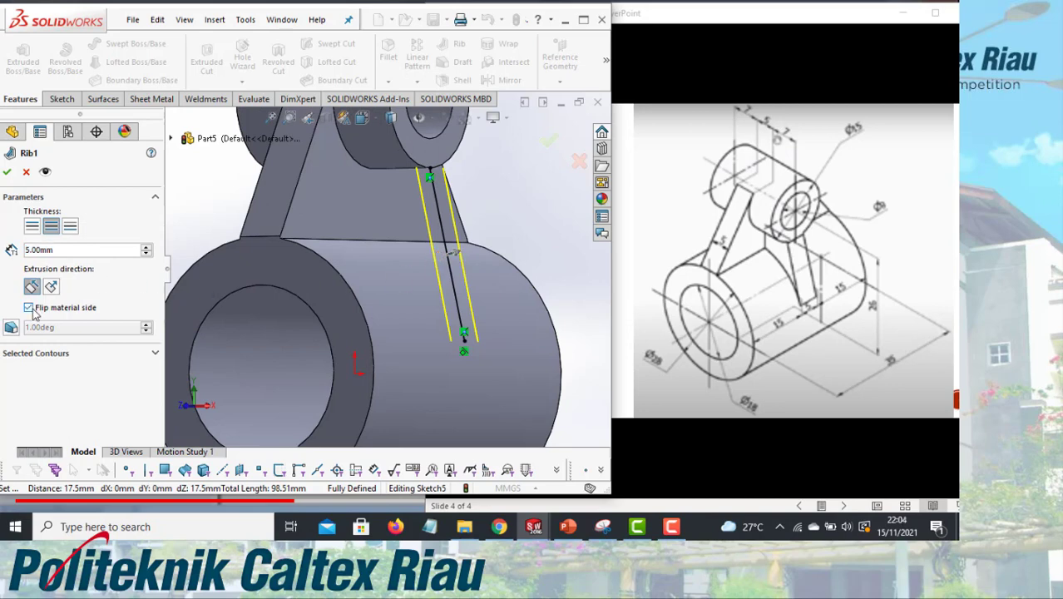
{"action": "mouse_move", "coordinate": [357, 292]}
{"action": "middle_mouse_down"}
{"action": "mouse_move", "coordinate": [385, 297]}
{"action": "mouse_move", "coordinate": [359, 298]}
{"action": "middle_mouse_up"}
{"action": "scroll", "coordinate": [373, 300], "scroll_direction": "up", "scroll_amount": 4}
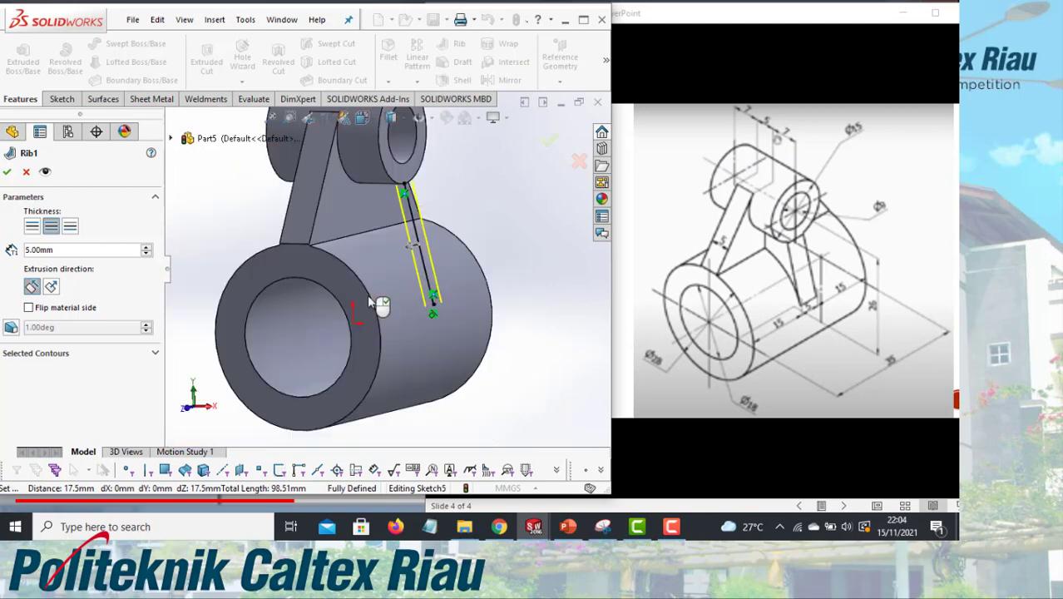
{"action": "left_click", "coordinate": [7, 173]}
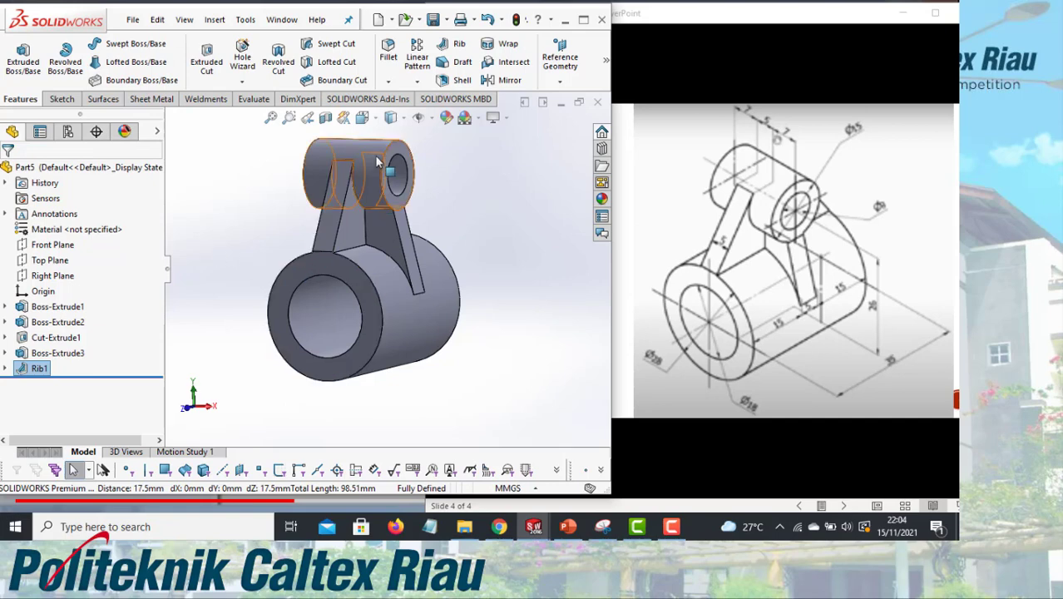
{"action": "left_click", "coordinate": [362, 118]}
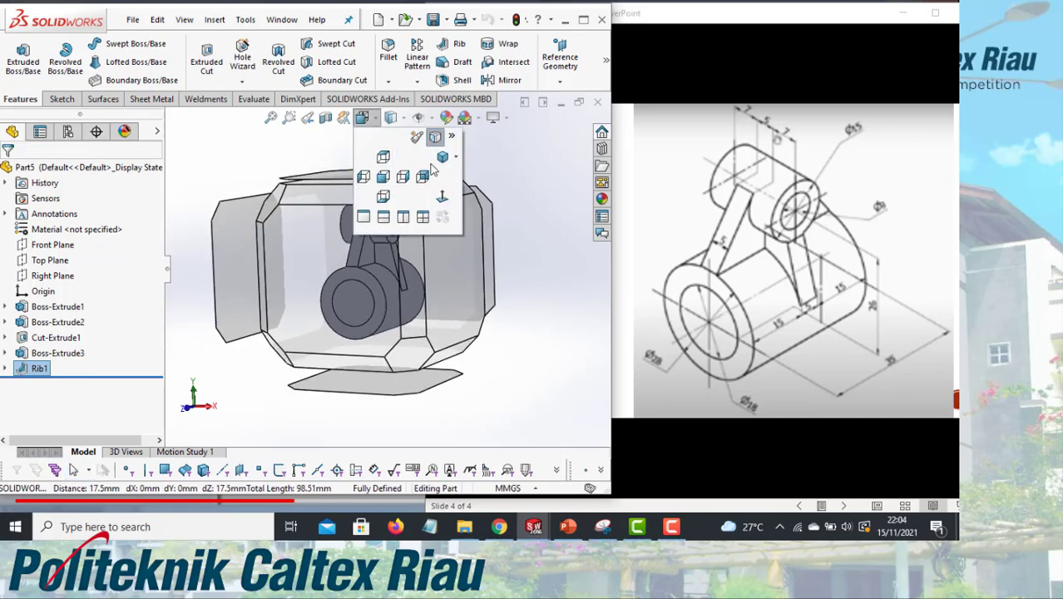
{"action": "left_click", "coordinate": [442, 159]}
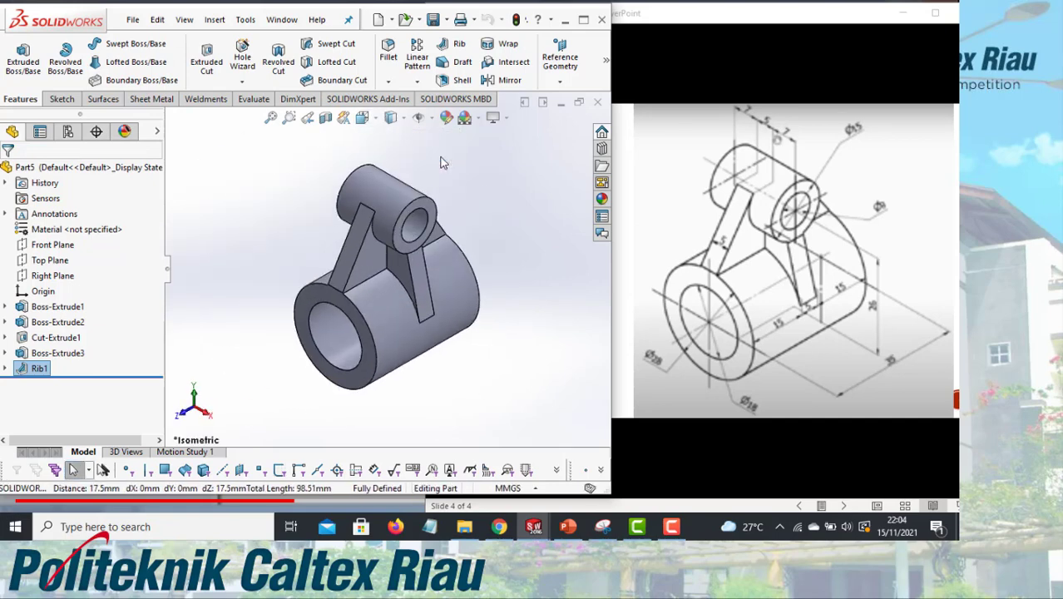